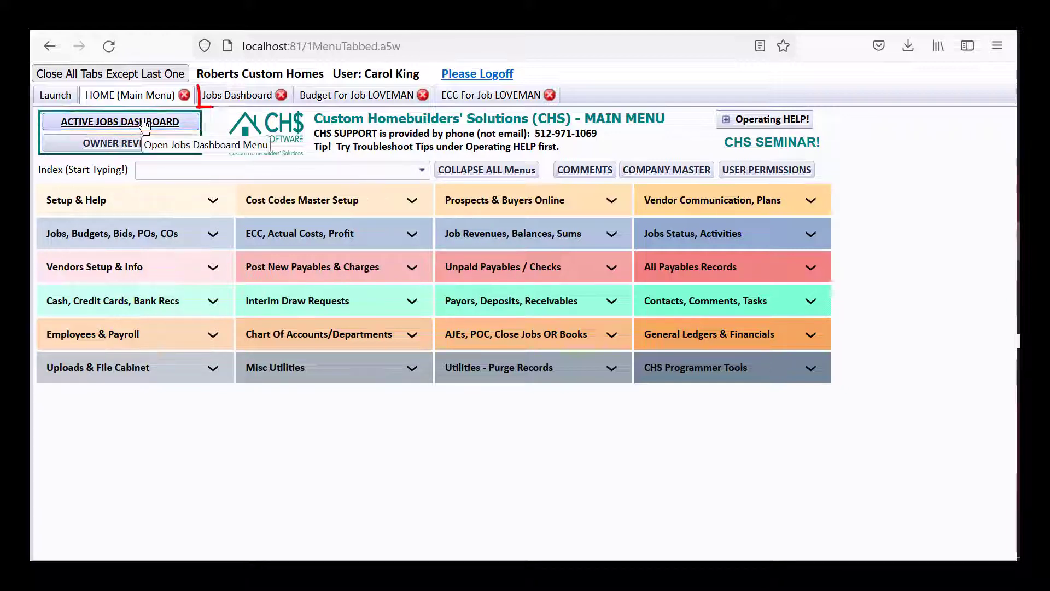
left_click(217, 95)
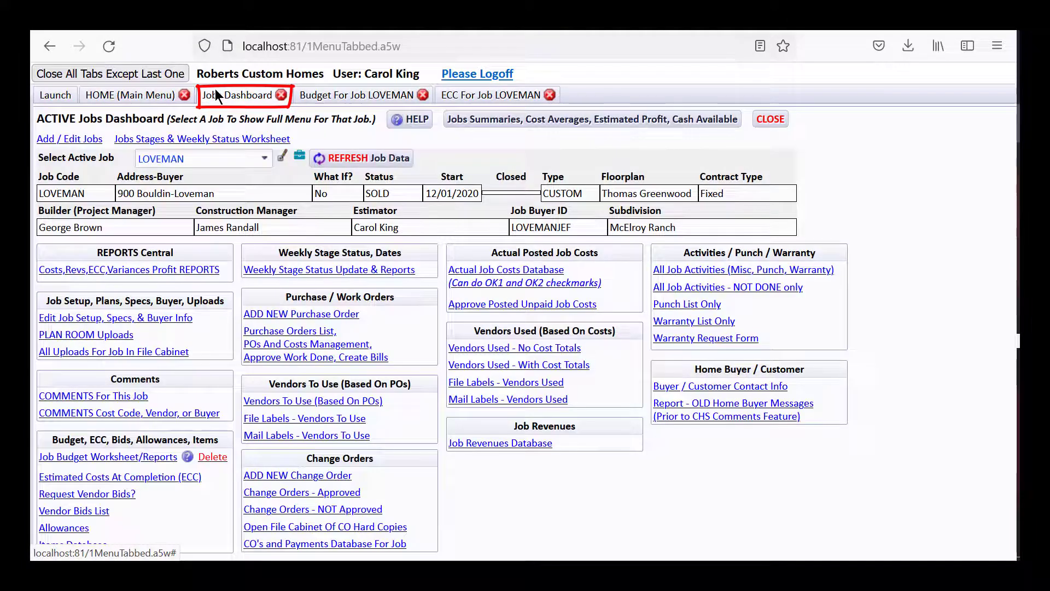
left_click(205, 154)
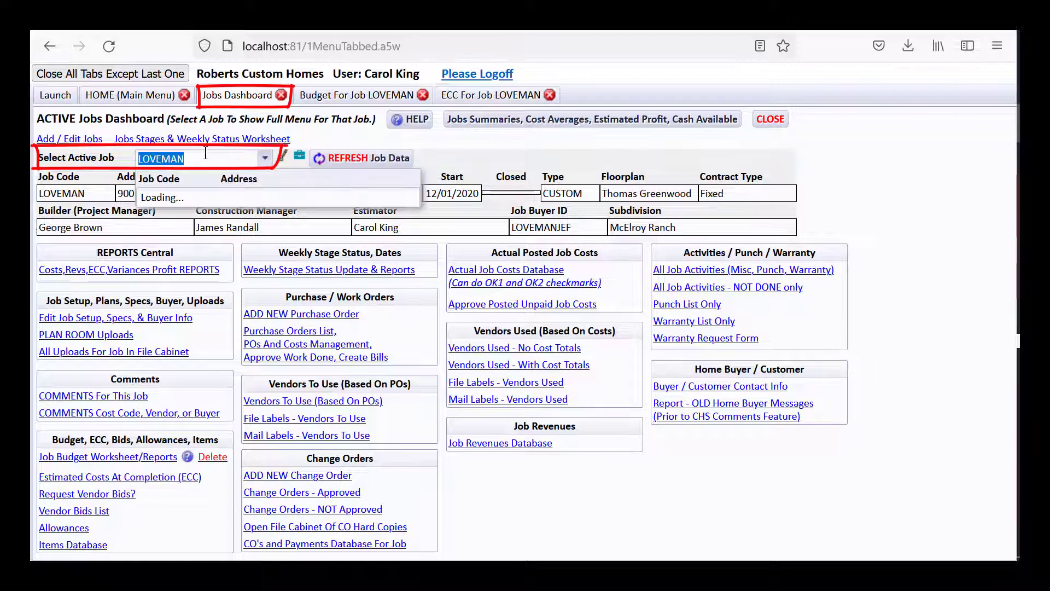
left_click(458, 137)
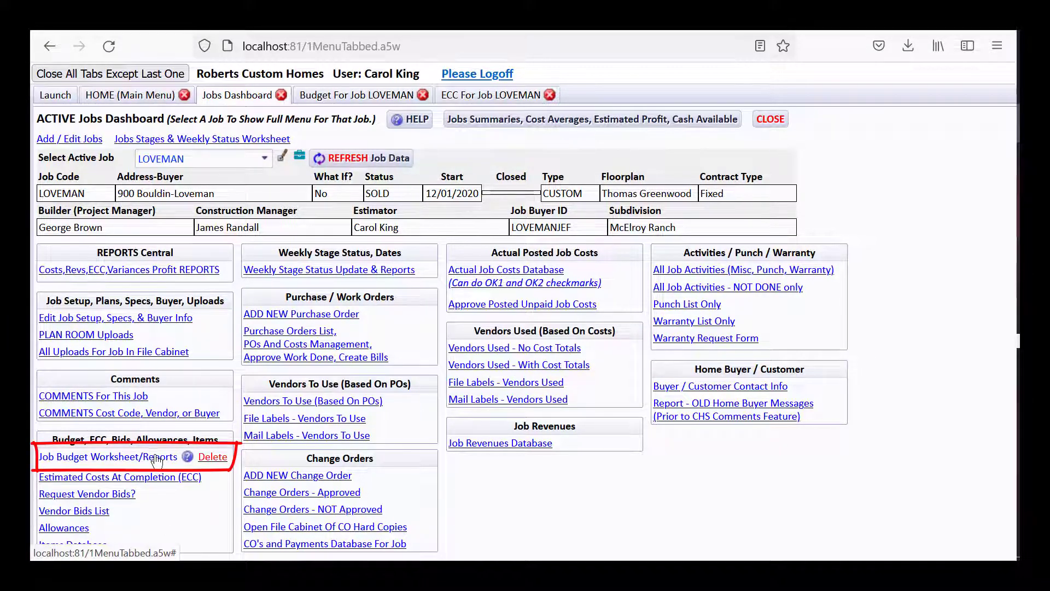
- Open LOVEMAN's budget worksheet ($409,192.77 budget, $511,490.99 marked up) and view its price calculations
left_click(157, 458)
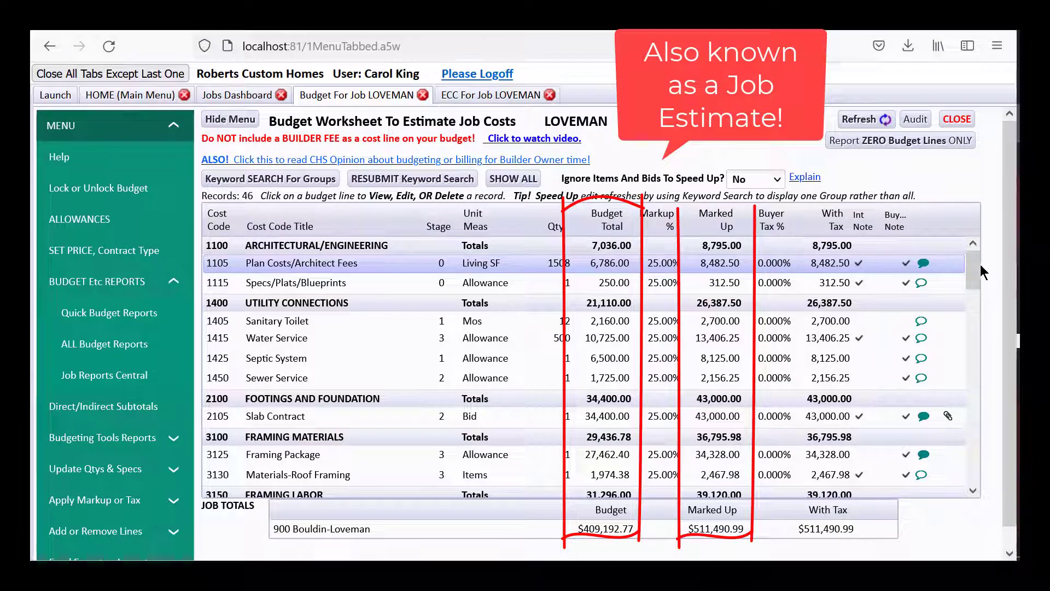
mouse_move(979, 268)
left_mouse_down()
mouse_move(980, 327)
mouse_move(985, 248)
left_mouse_up()
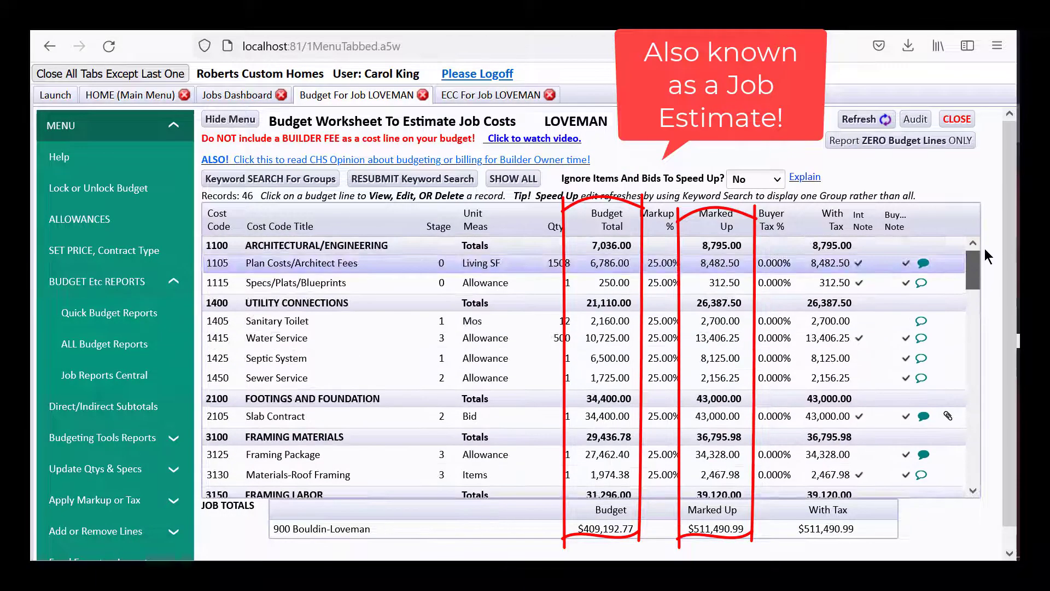
left_click(126, 251)
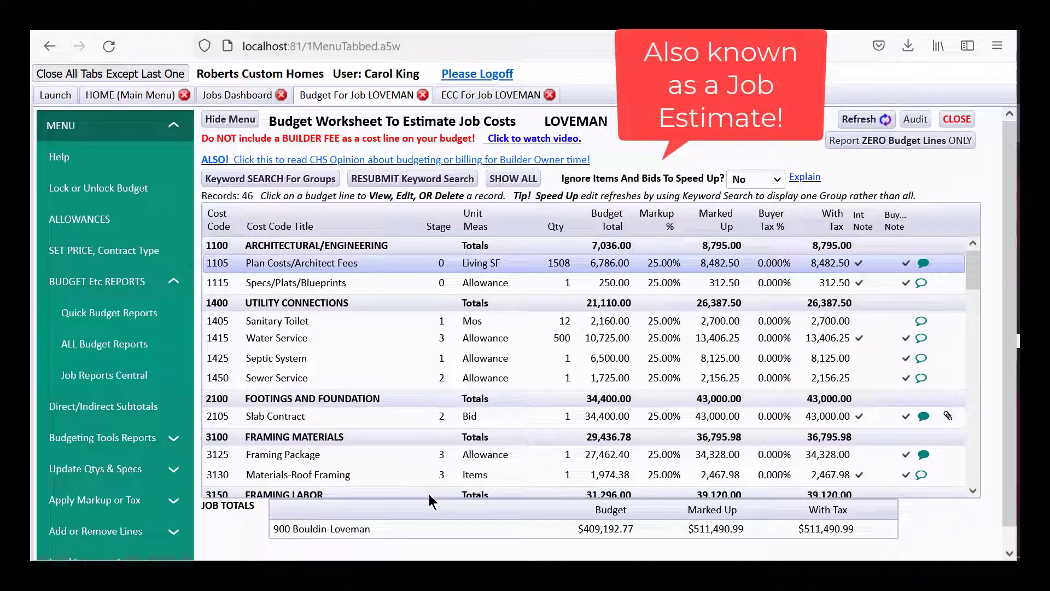
- Review the 2105 Slab Contract record ($34,400.00 budget) and its Big Buck bid PDF, then close it
left_click(368, 417)
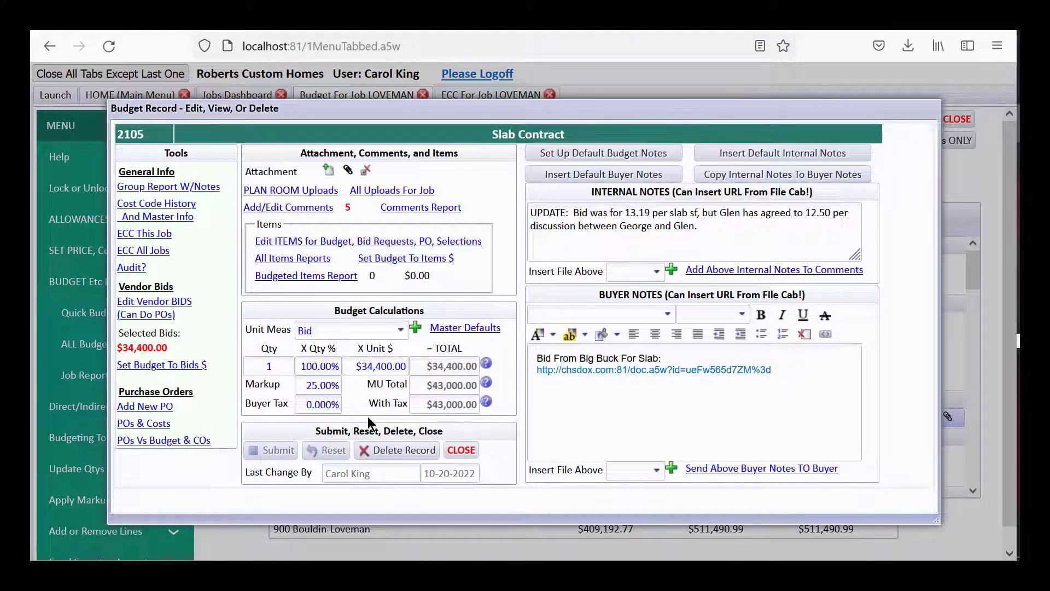
left_click(348, 171)
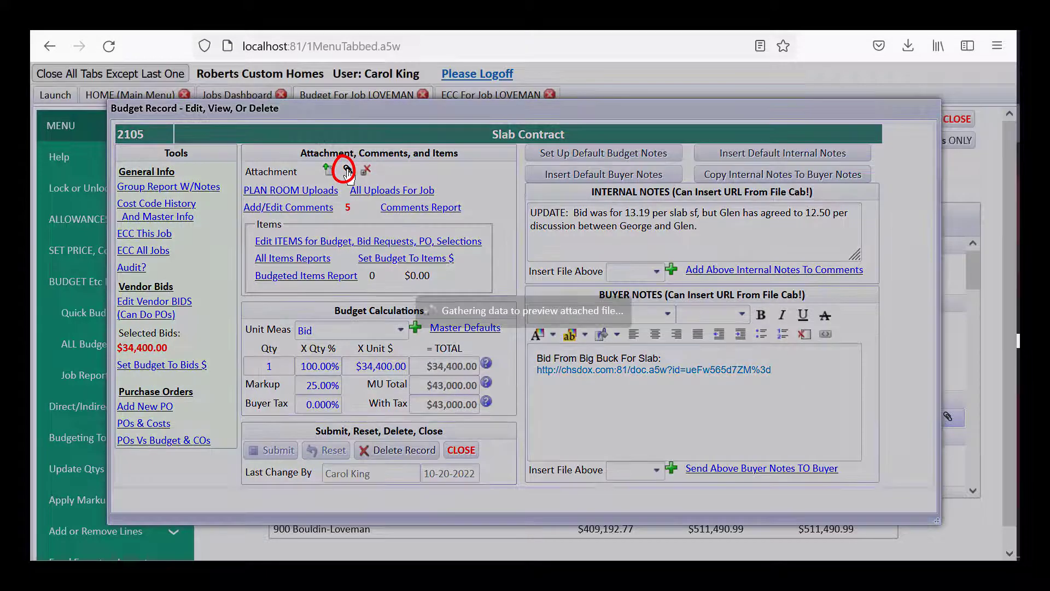
scroll(421, 248, "down", 6)
scroll(421, 351, "down", 1)
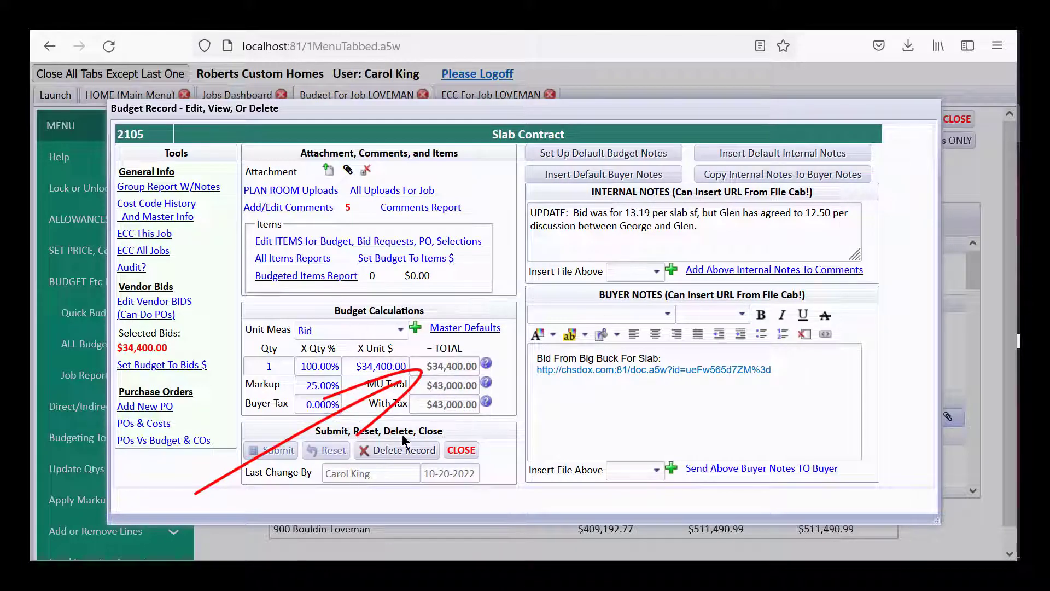
left_click(461, 449)
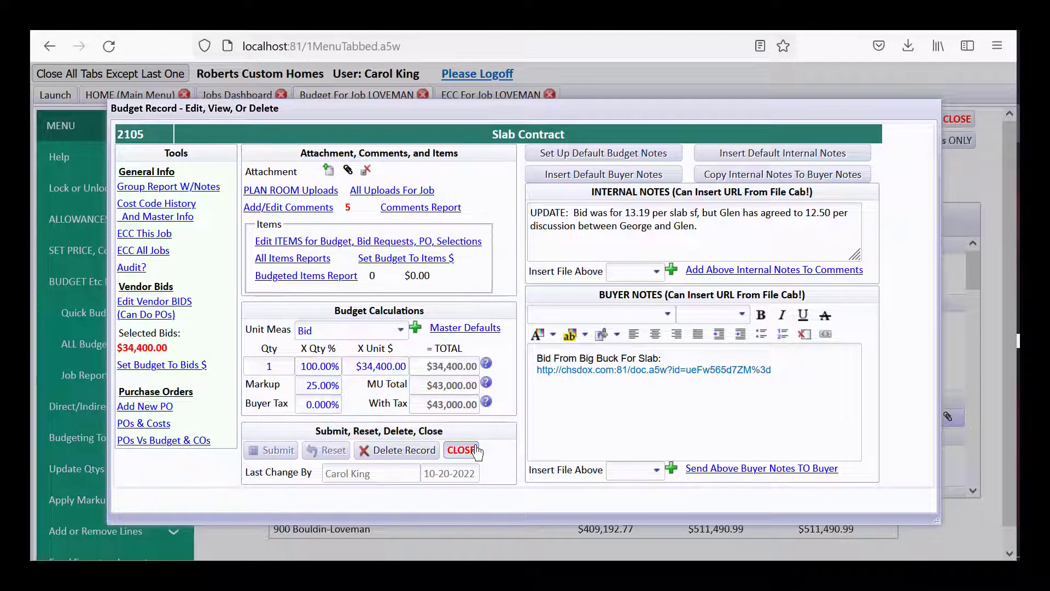
left_click(202, 97)
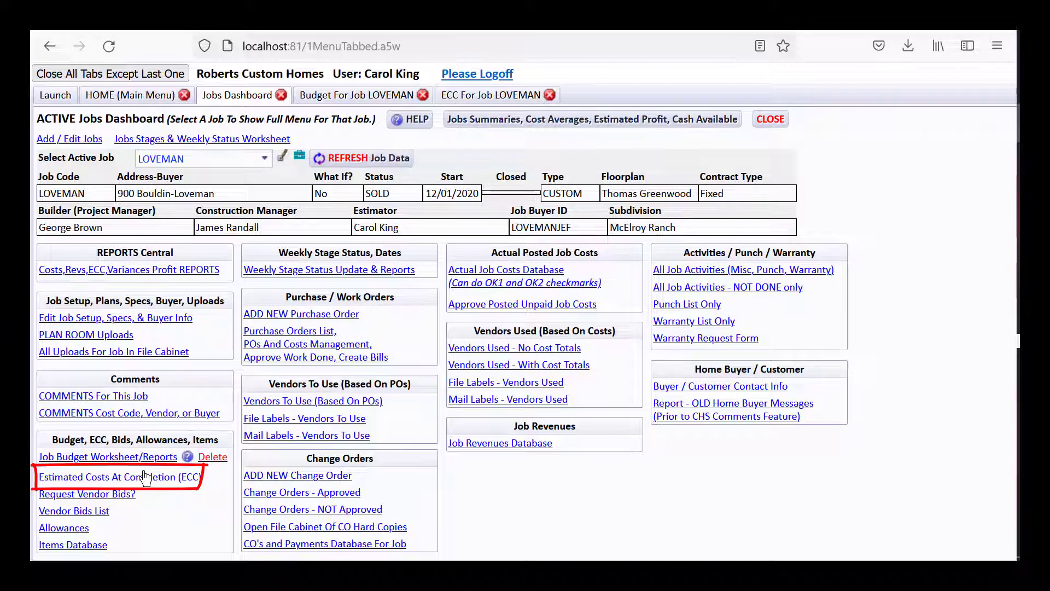
- Switch to the ECC for LOVEMAN and bring up the ARCADIA Schedule of Estimated Costs PDF
left_click(456, 93)
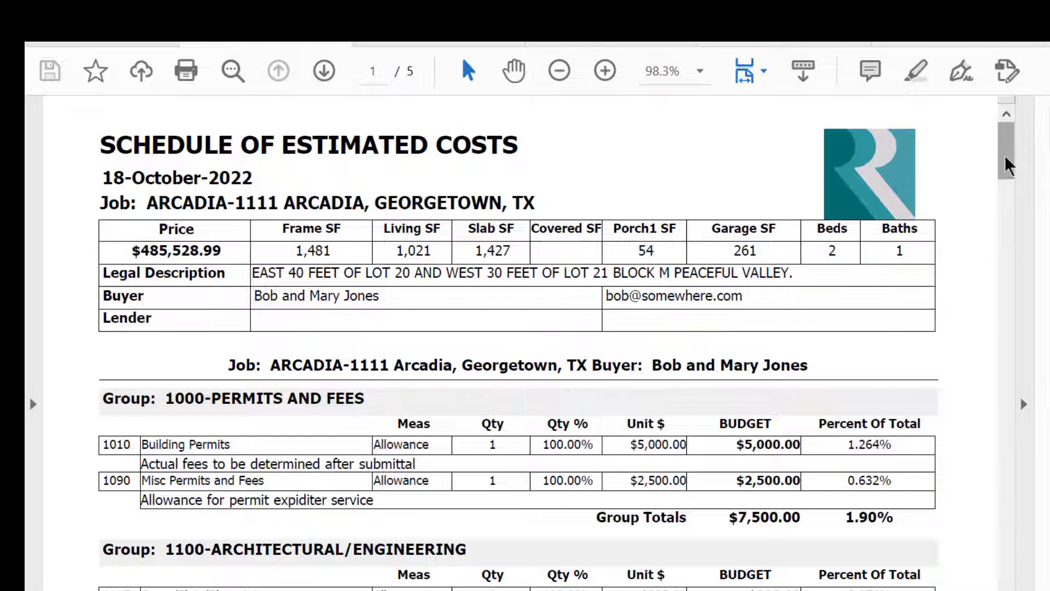
- Open the Outdoor Designs Site Work bid linked under group 1200 of the estimate
left_click_drag(1007, 156, 1007, 205)
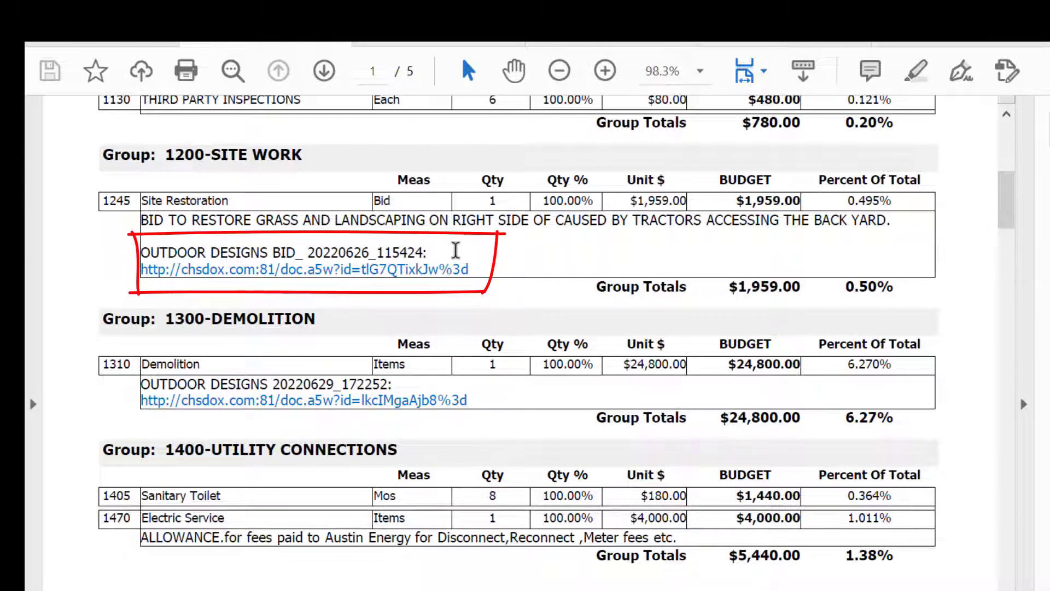
left_click(450, 273)
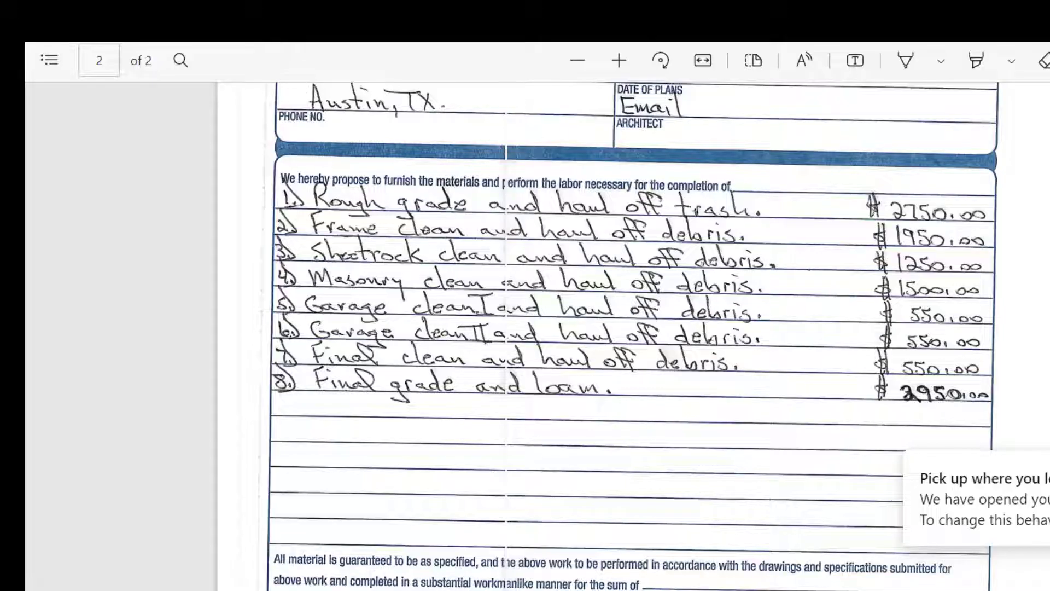
scroll(688, 158, "up", 10)
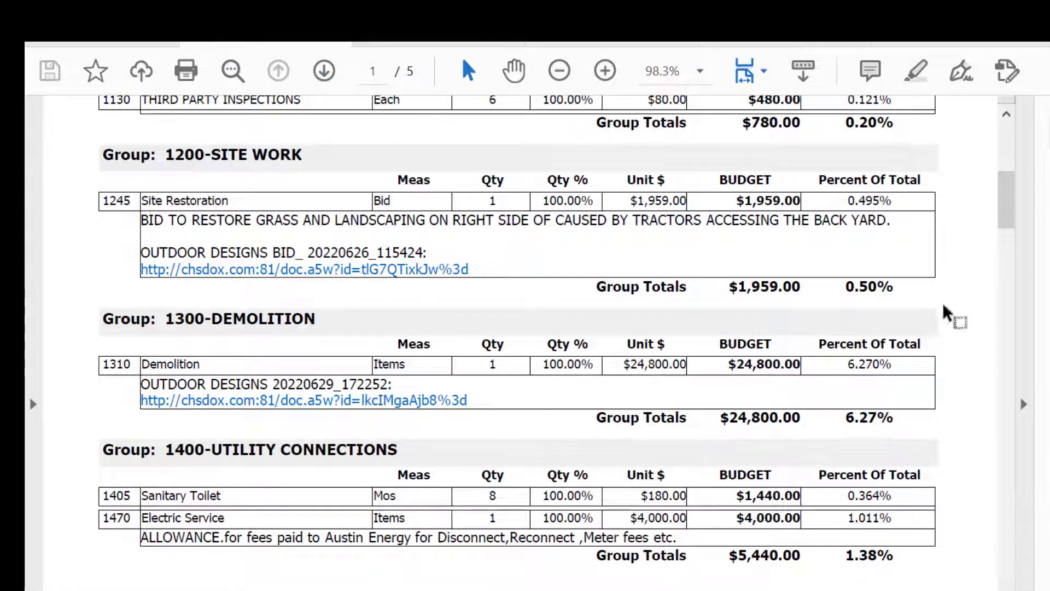
- Open the approved engineering plans linked under the 2105 Slab Contract line ($45,998.16)
left_click_drag(1009, 221, 1010, 285)
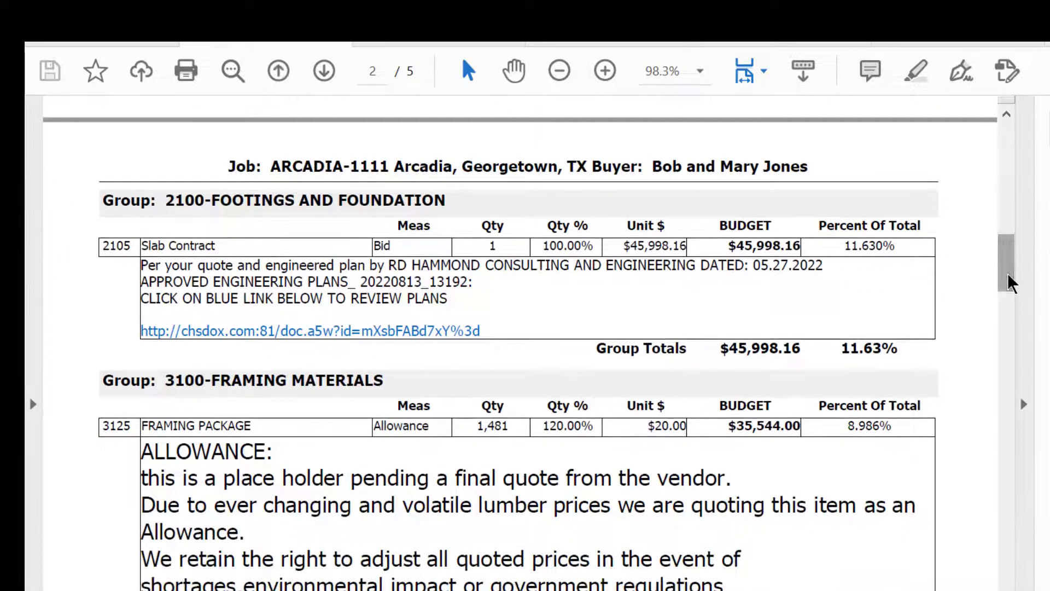
scroll(433, 382, "up", 2)
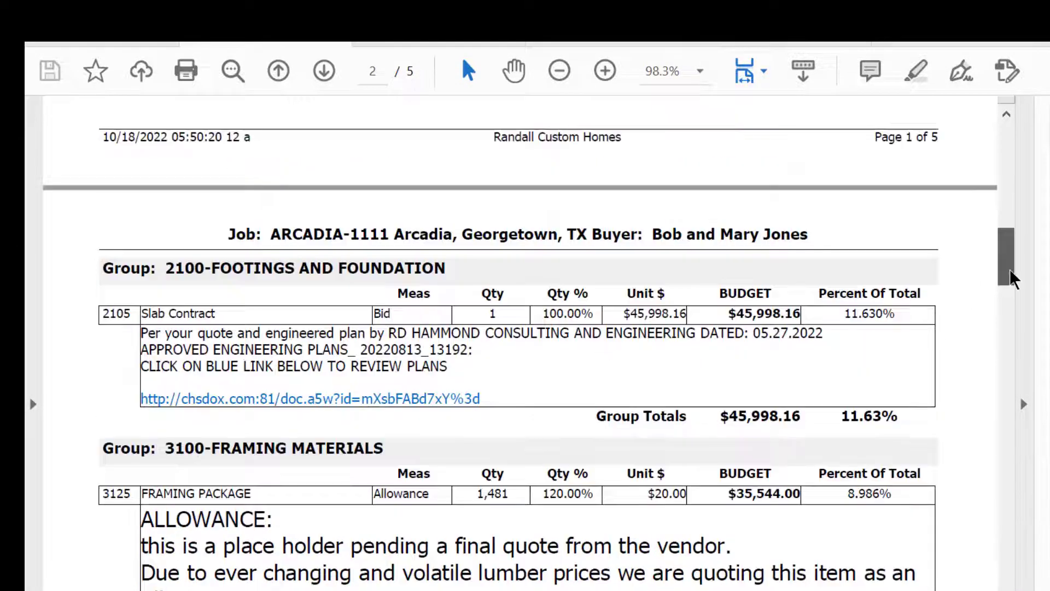
left_click(242, 399)
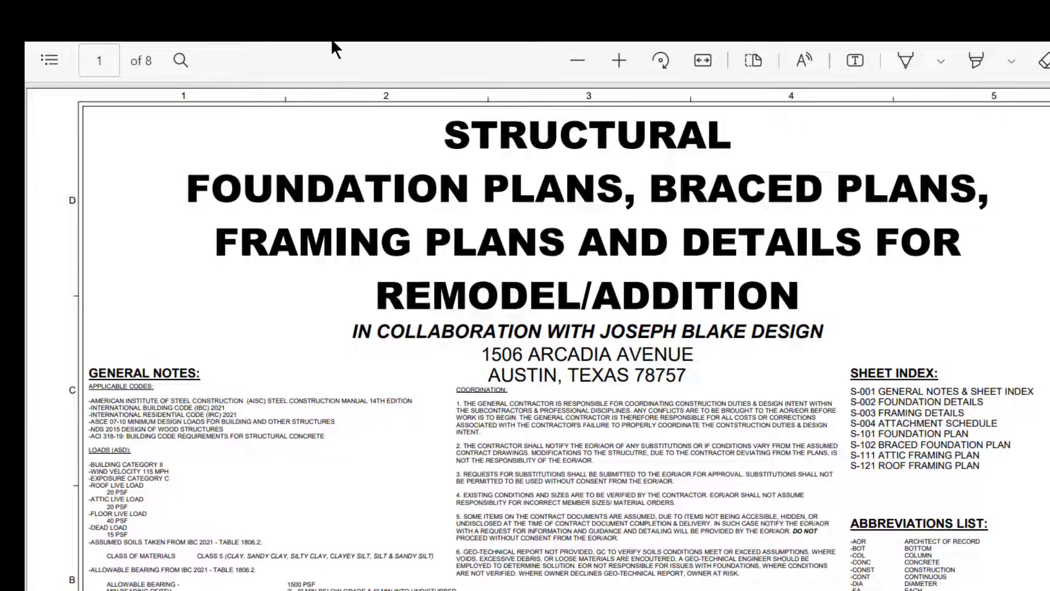
- Close the plans, scroll the estimate, and open LOVEMAN's Job Budget Info With Items report
key("alt+Tab")
left_click_drag(1013, 270, 1011, 125)
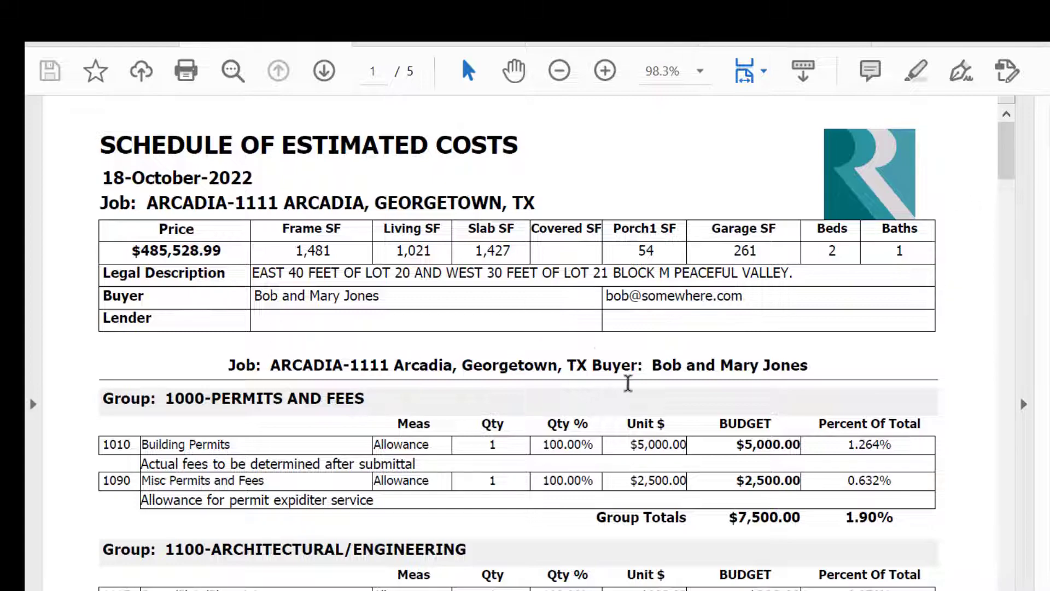
left_click_drag(1006, 164, 973, 590)
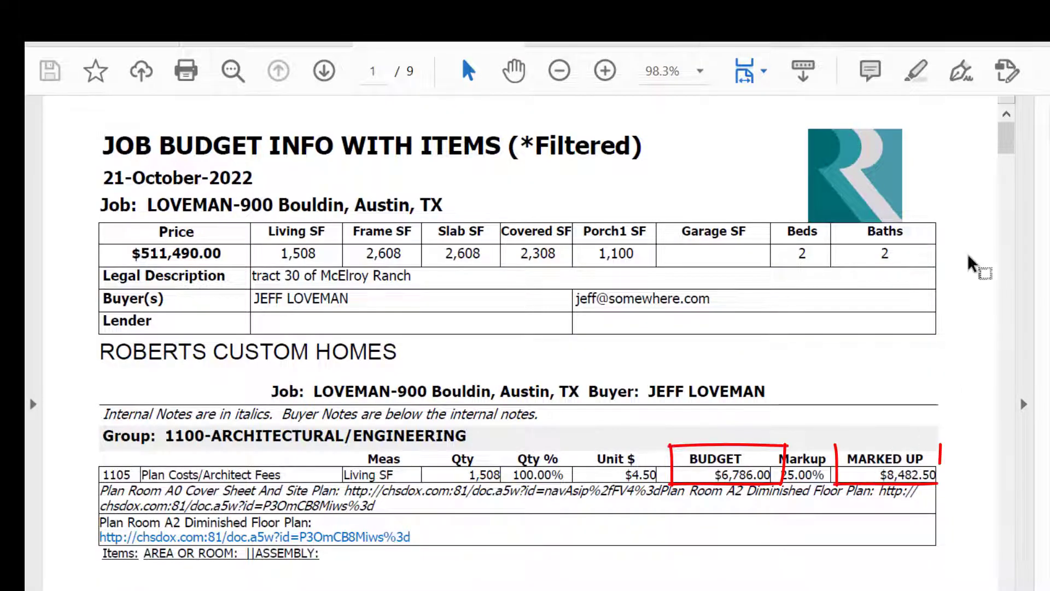
- On page 2, outline the Slab Contract's $34,400.00 budget and $43,000.00 marked-up amounts
left_click_drag(1009, 143, 1004, 590)
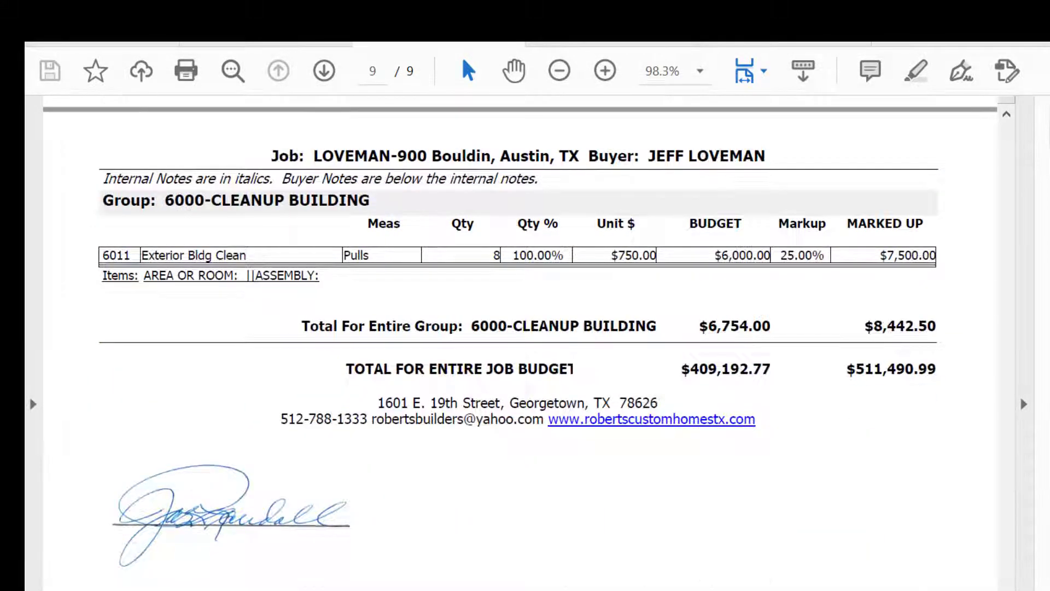
scroll(520, 339, "up", 5)
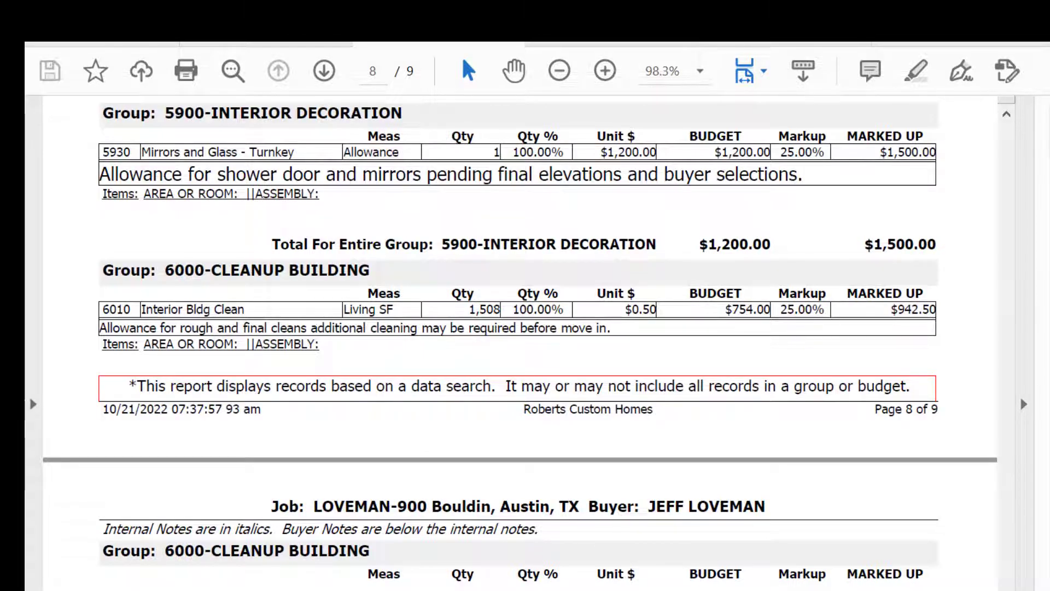
left_click_drag(1009, 580, 1013, 211)
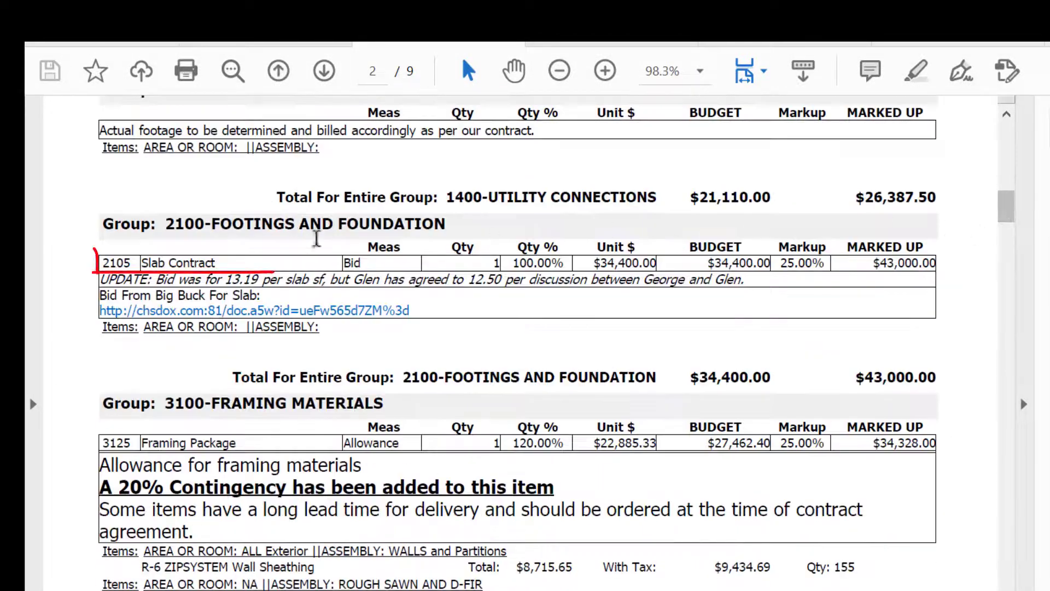
mouse_move(665, 235)
left_mouse_down()
mouse_move(782, 234)
mouse_move(832, 272)
mouse_move(946, 234)
left_mouse_up()
left_click_drag(832, 234, 945, 234)
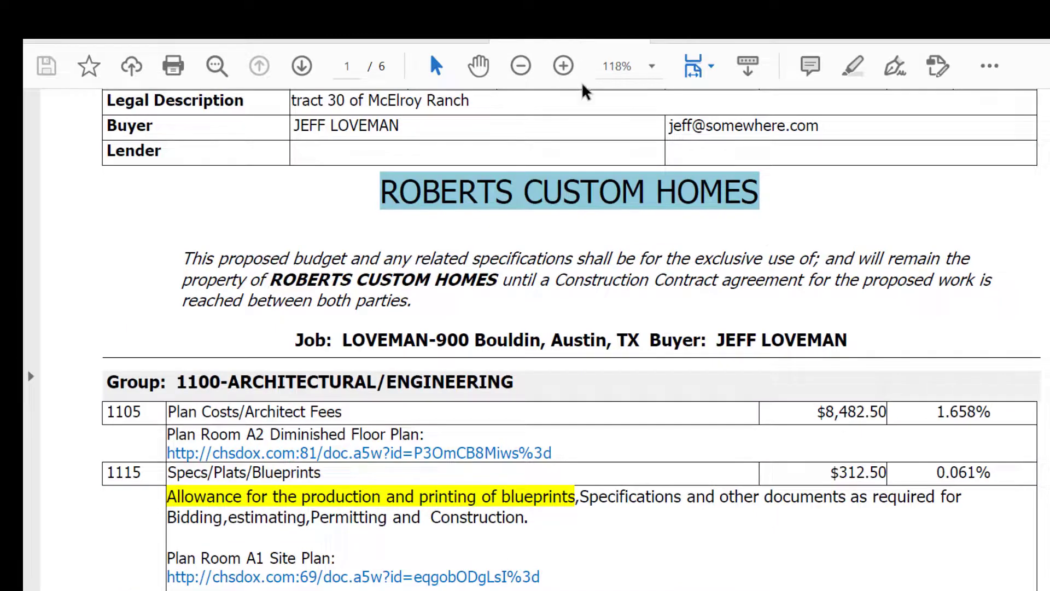
- Scroll the Roberts Custom Homes proposal through its stage table and JOB TOTALS, then return to ECC
scroll(991, 346, "up", 4)
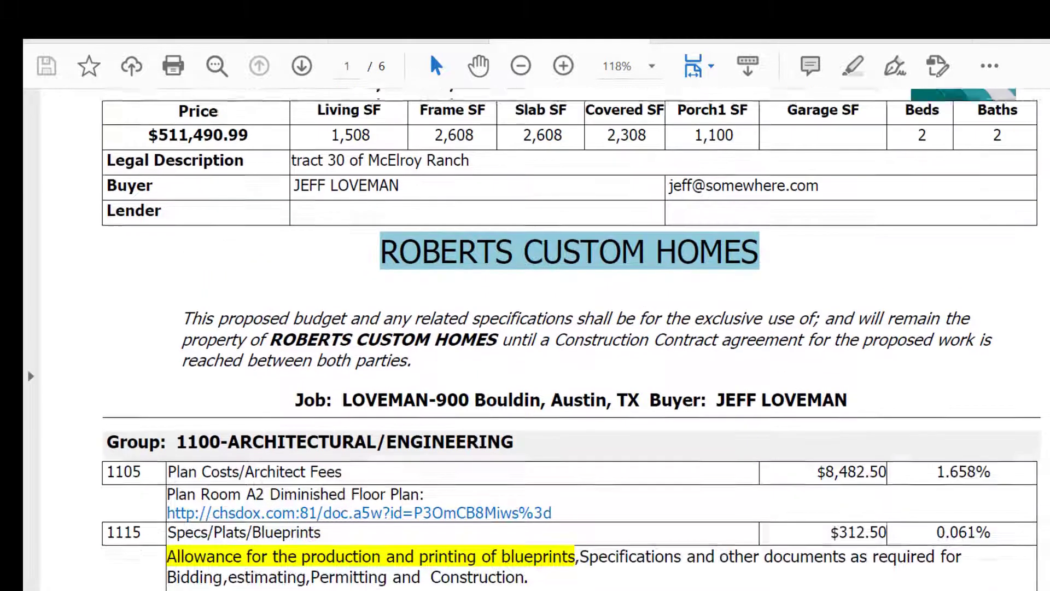
left_click_drag(100, 125, 186, 161)
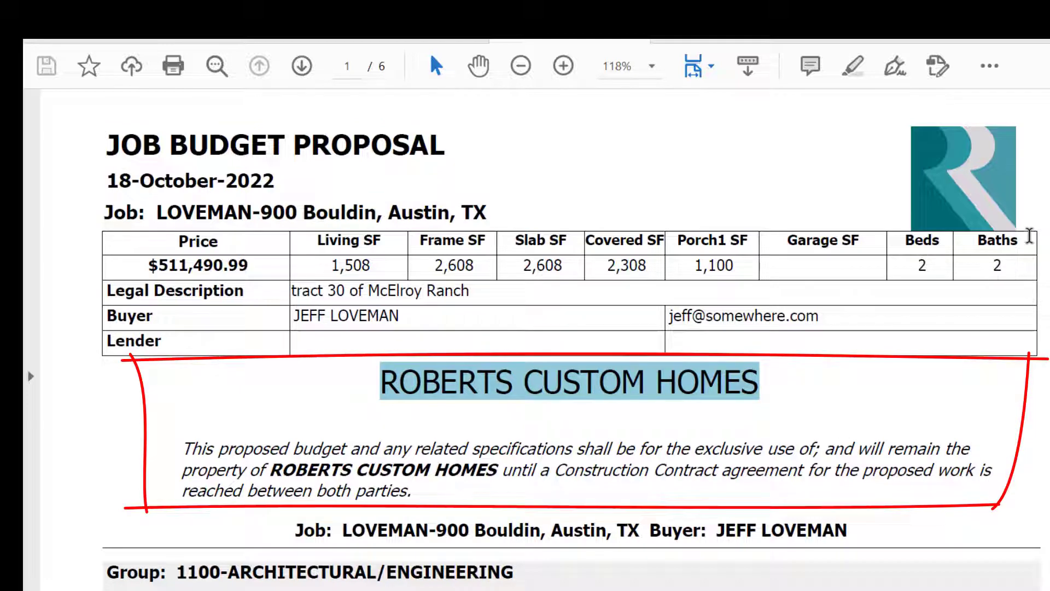
scroll(945, 250, "down", 5)
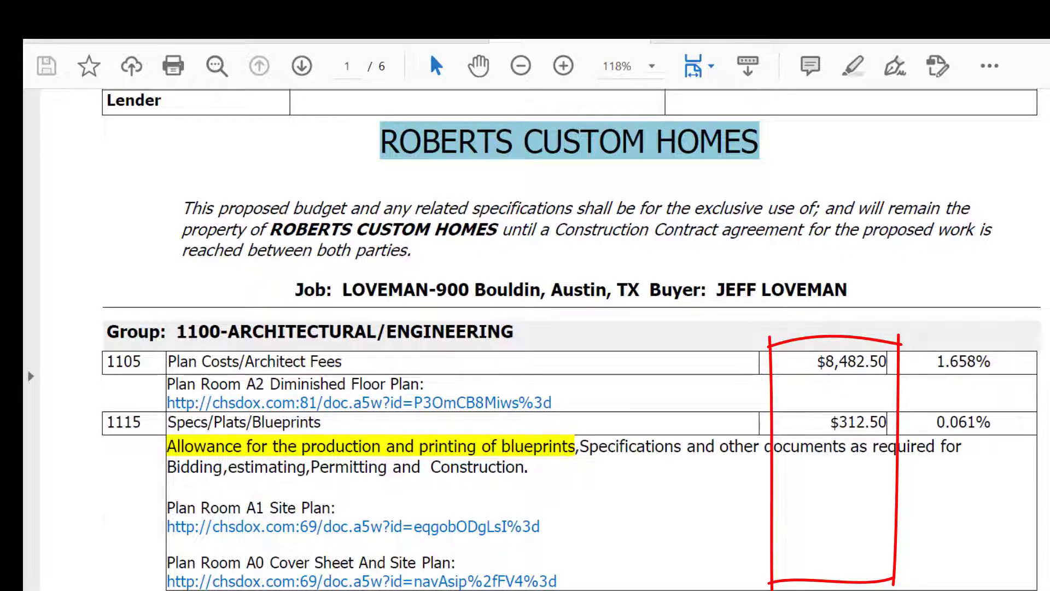
scroll(572, 339, "down", 2)
scroll(571, 339, "down", 8)
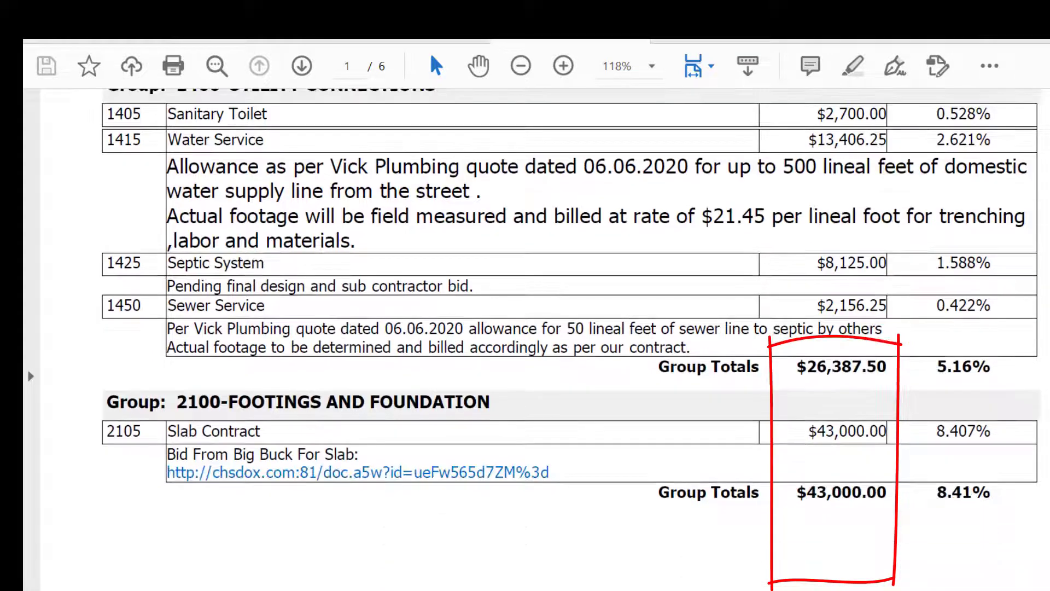
scroll(571, 340, "down", 20)
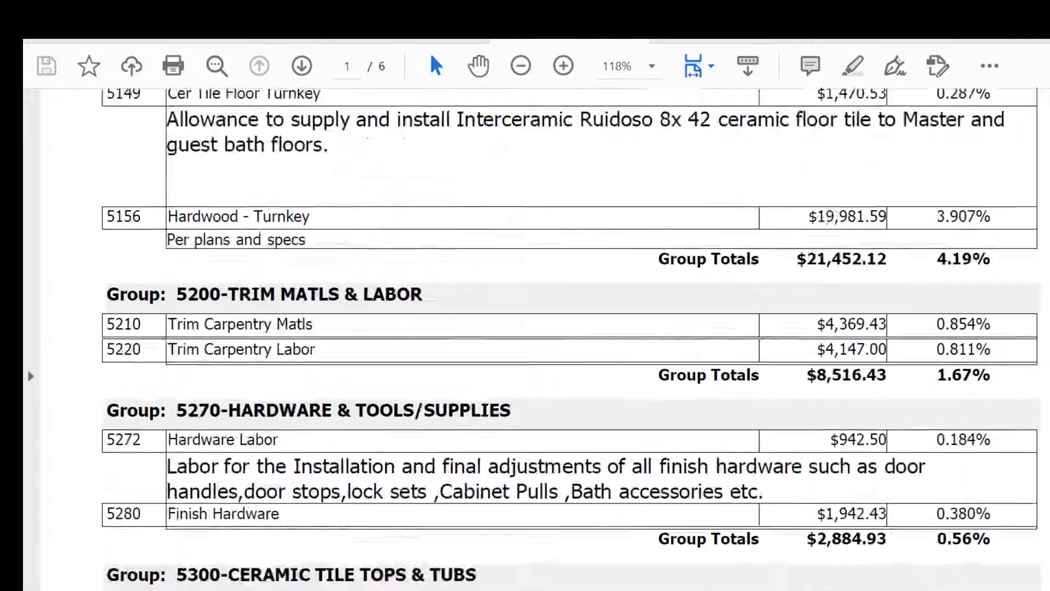
scroll(633, 381, "up", 5)
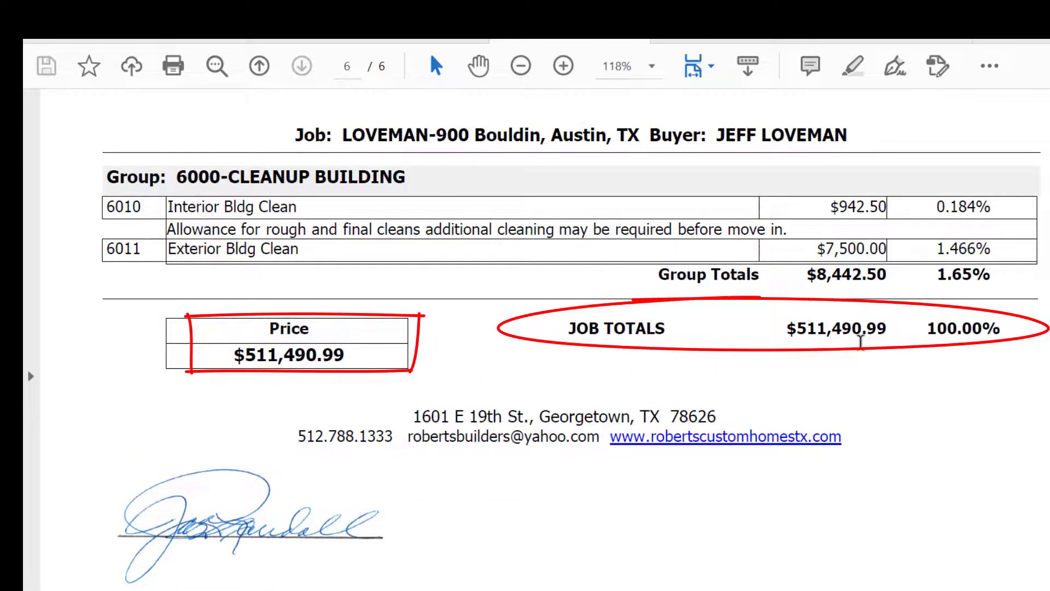
scroll(545, 339, "up", 5)
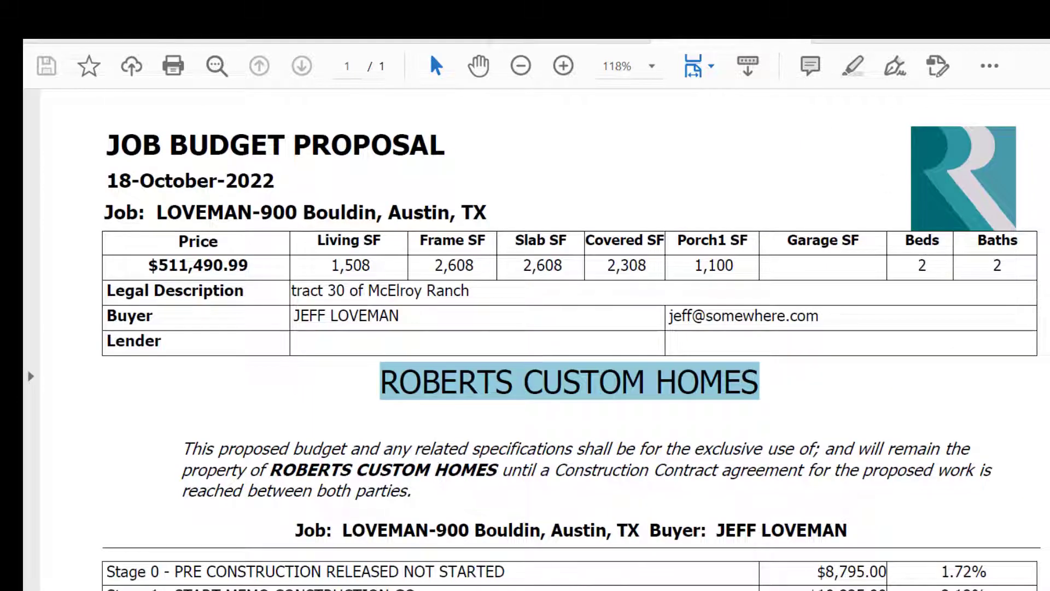
scroll(422, 274, "down", 5)
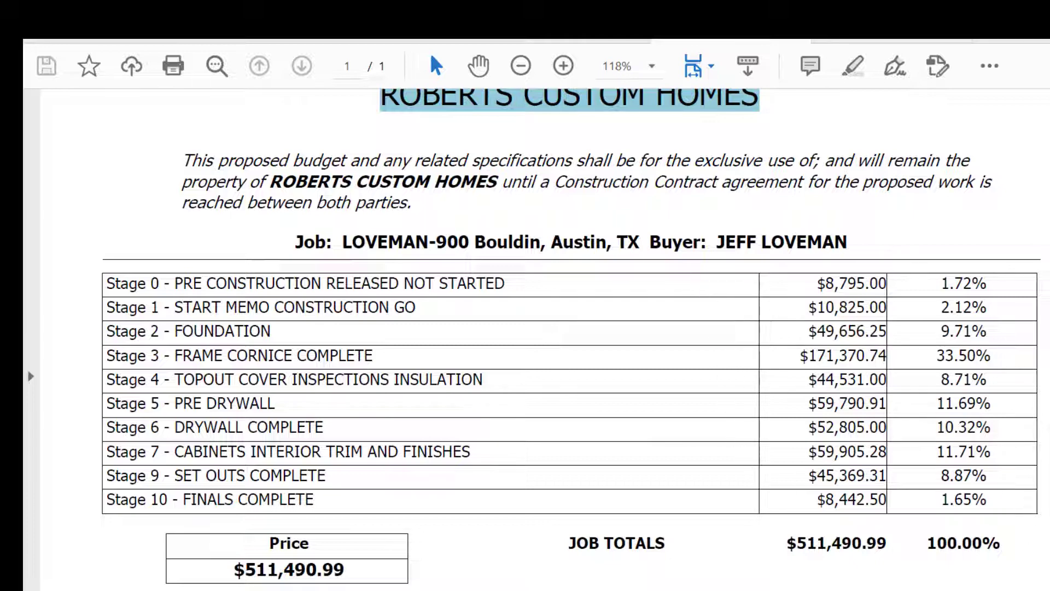
scroll(571, 335, "down", 4)
scroll(569, 339, "up", 8)
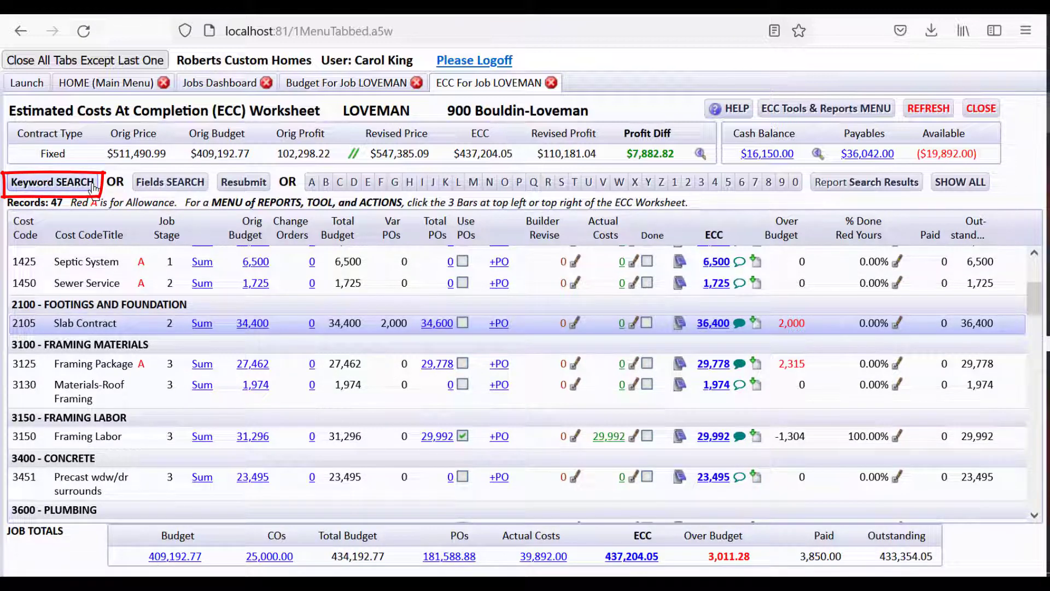
- Keyword-search the ECC worksheet for 'slab', then view and close the Orig Budget 34,400 report
left_click(98, 317)
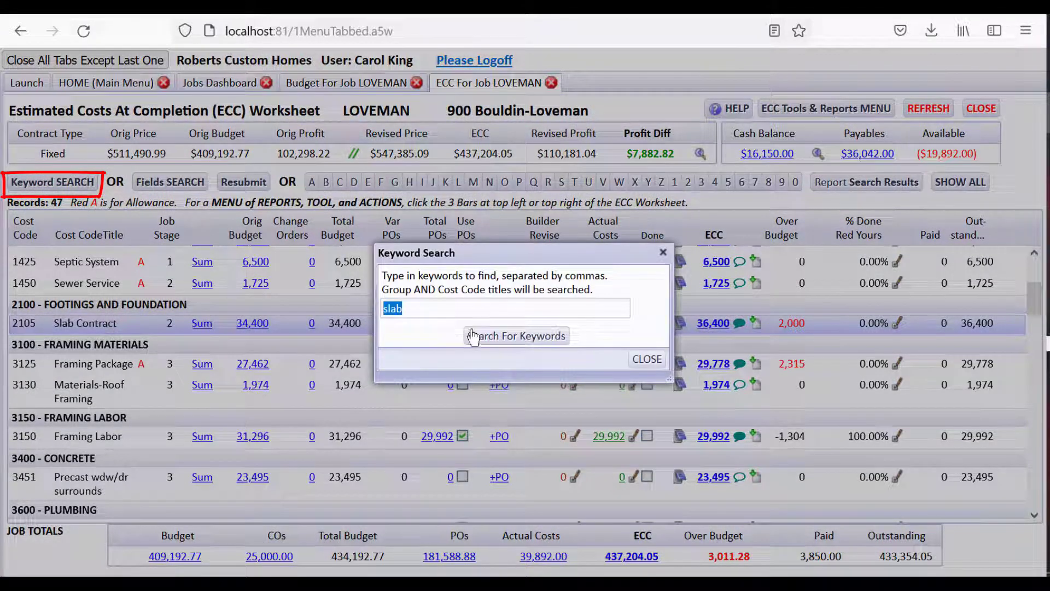
left_click(488, 337)
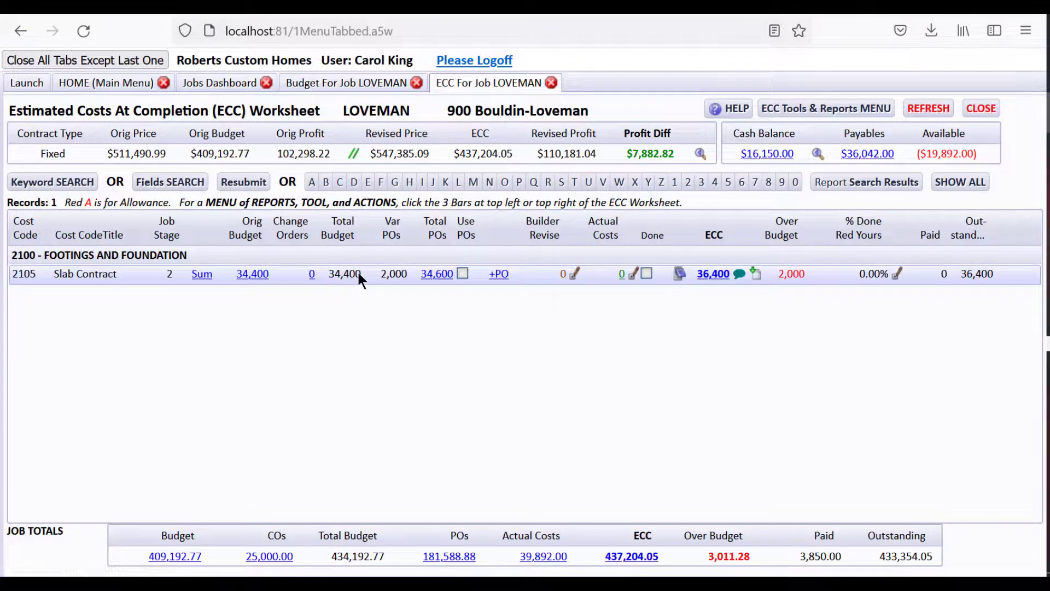
left_click(253, 275)
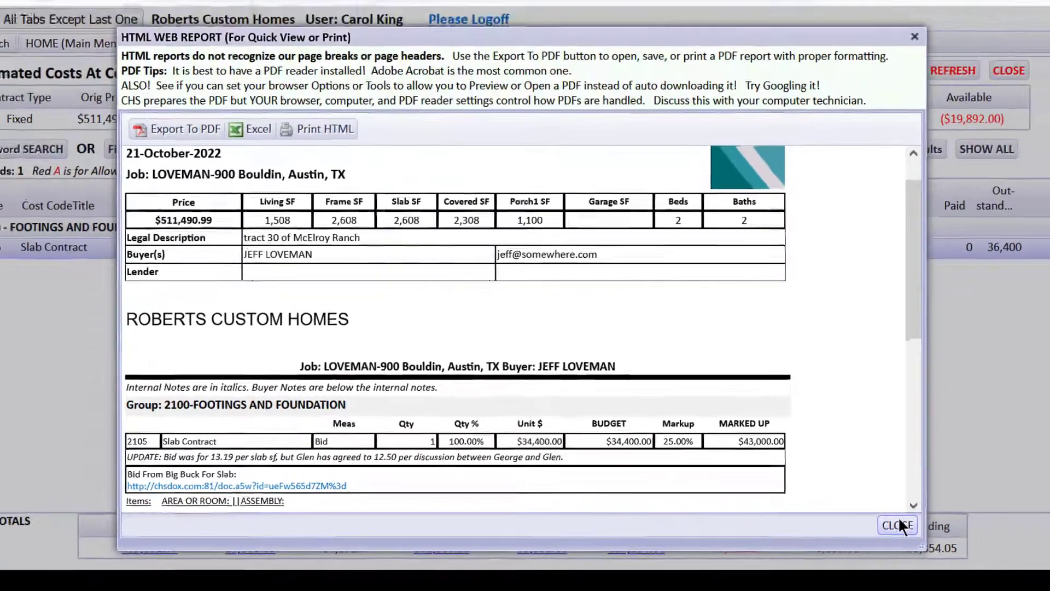
left_click(993, 481)
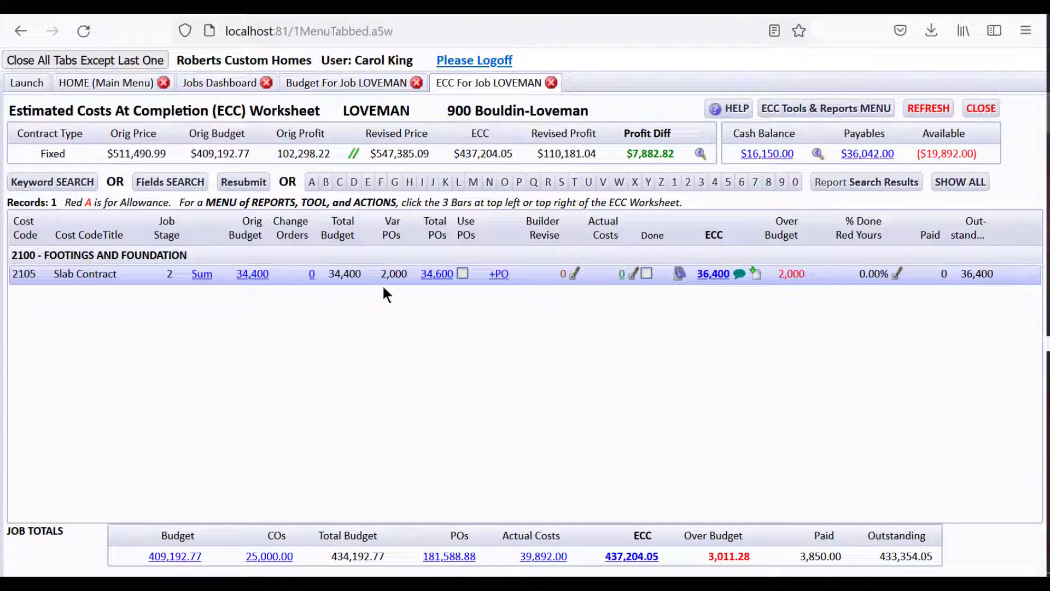
- List the slab's POs (total 34,600) and review the budgeted PO's work-approval details
left_click(437, 273)
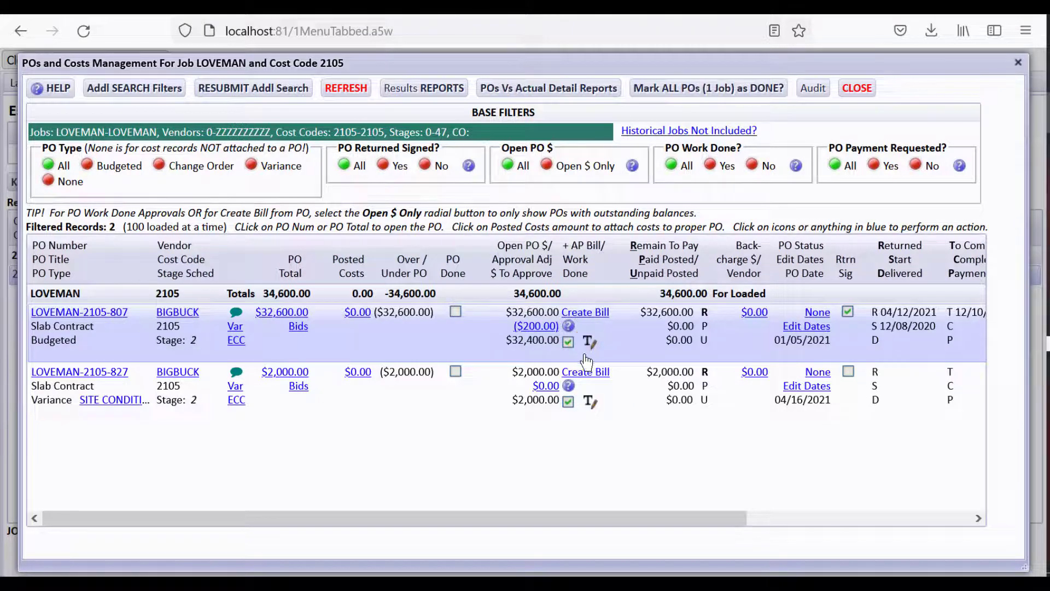
left_click(588, 343)
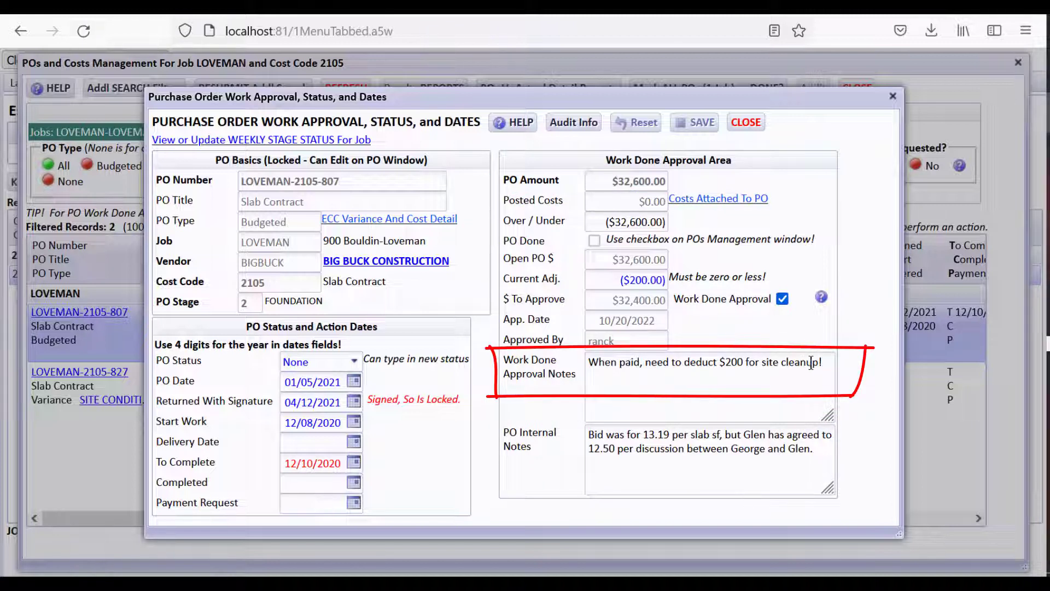
left_click(746, 123)
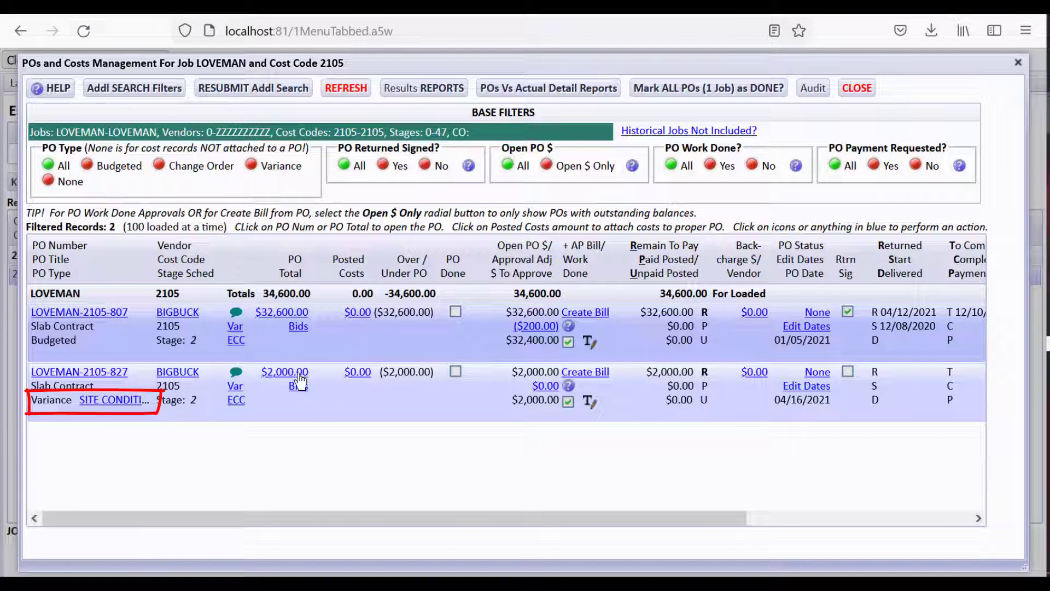
- Review the $2,000 site-condition variance PO, then return to the full 47-record ECC worksheet
left_click(275, 375)
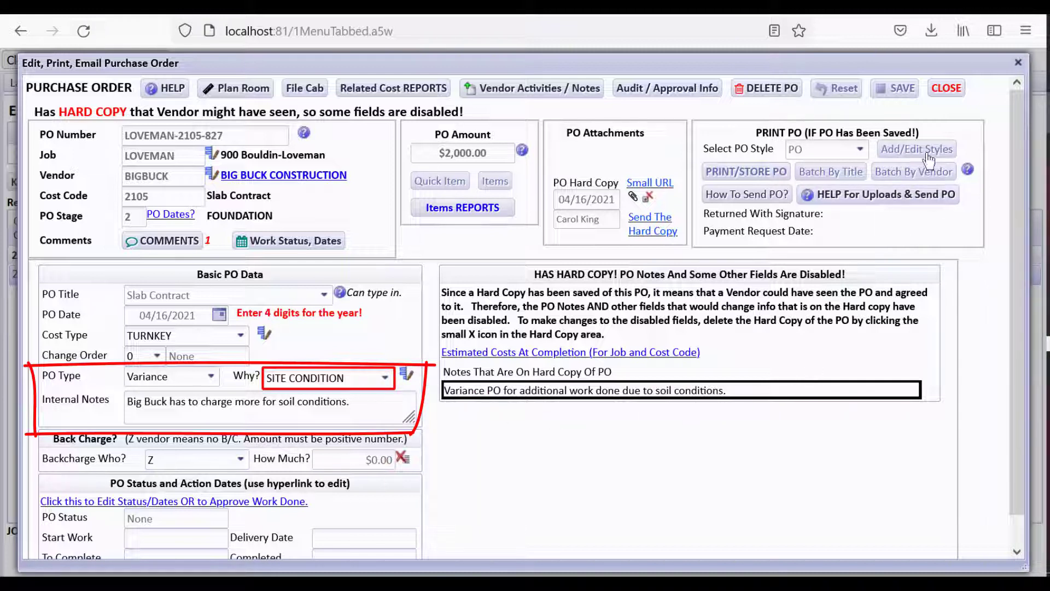
left_click(942, 89)
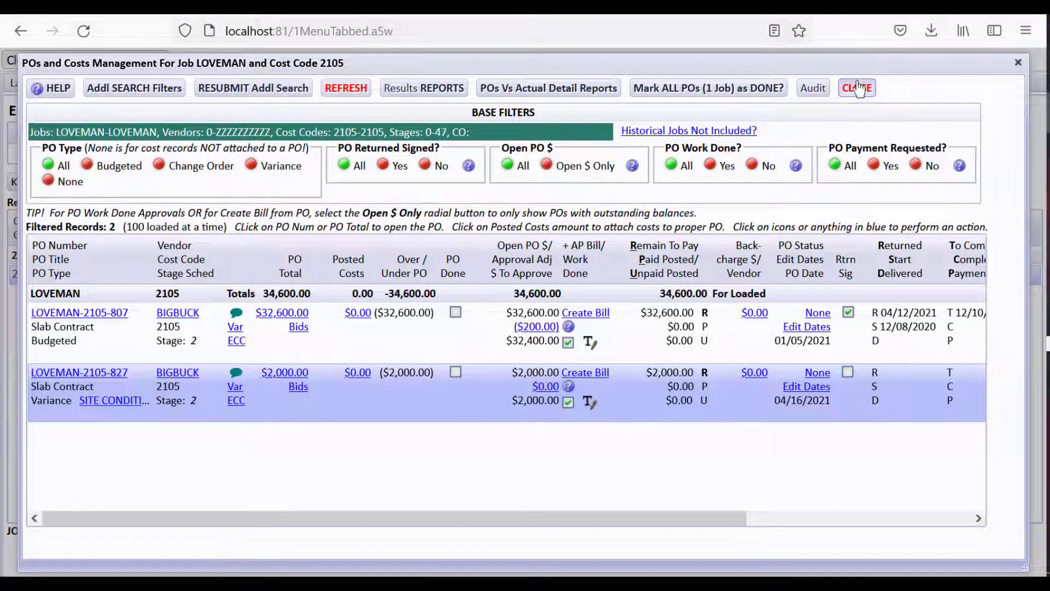
left_click(858, 89)
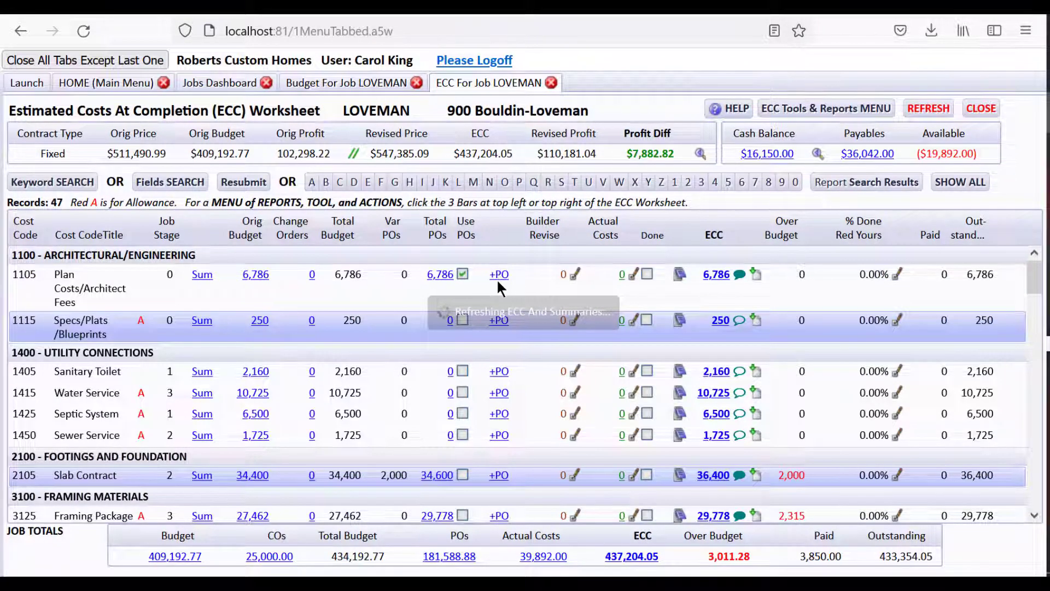
- Re-run the 'slab' keyword search to show only the 2105 Slab Contract row, then go to the Jobs Dashboard
left_click(19, 182)
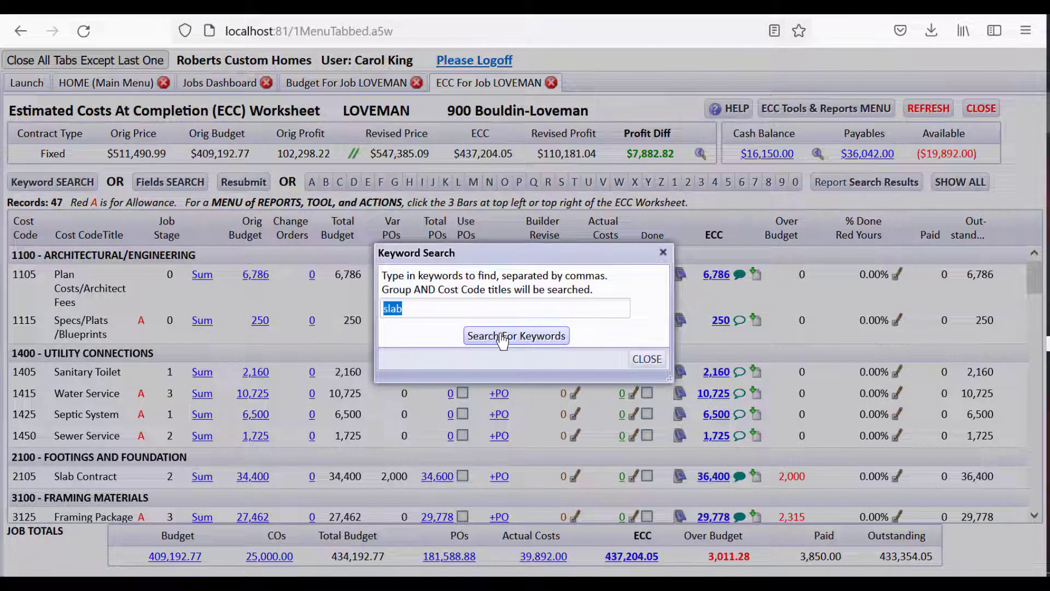
left_click(502, 336)
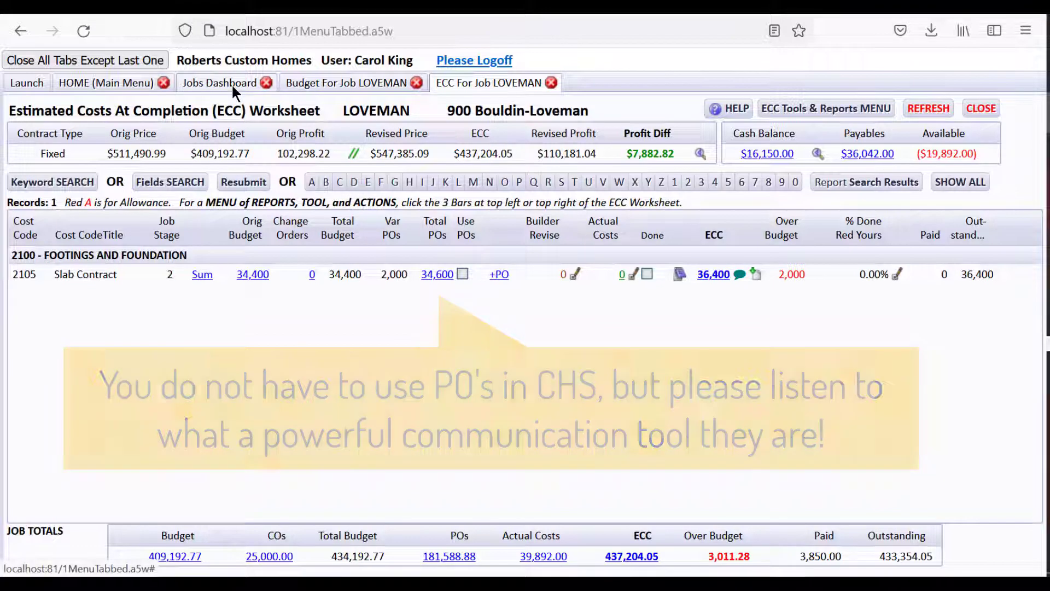
left_click(231, 84)
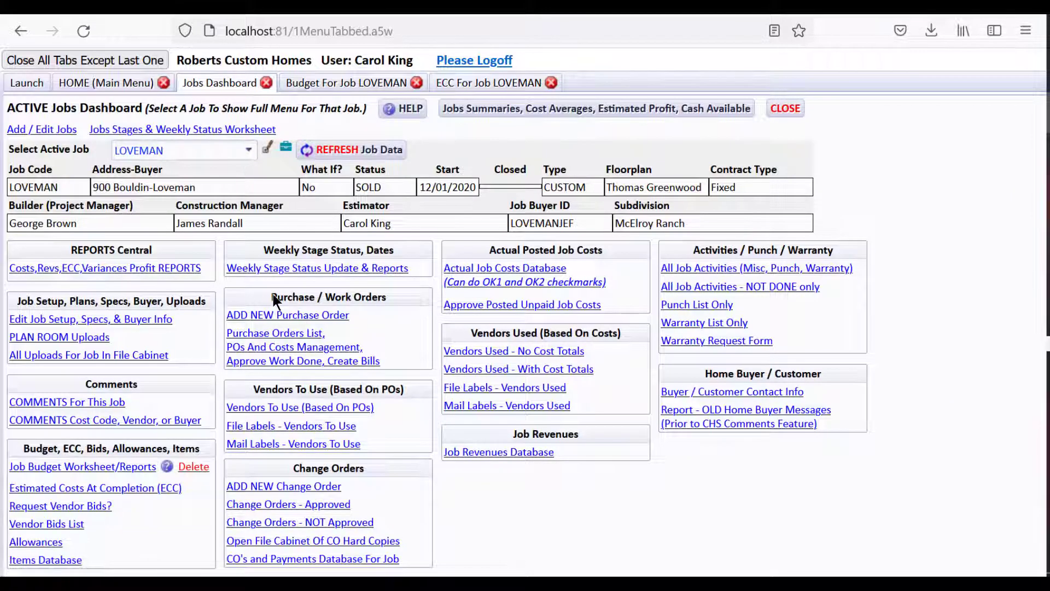
- Review the LOVEMAN Vendors To Use (Based On POs) report by cost code, then close it
left_click(330, 411)
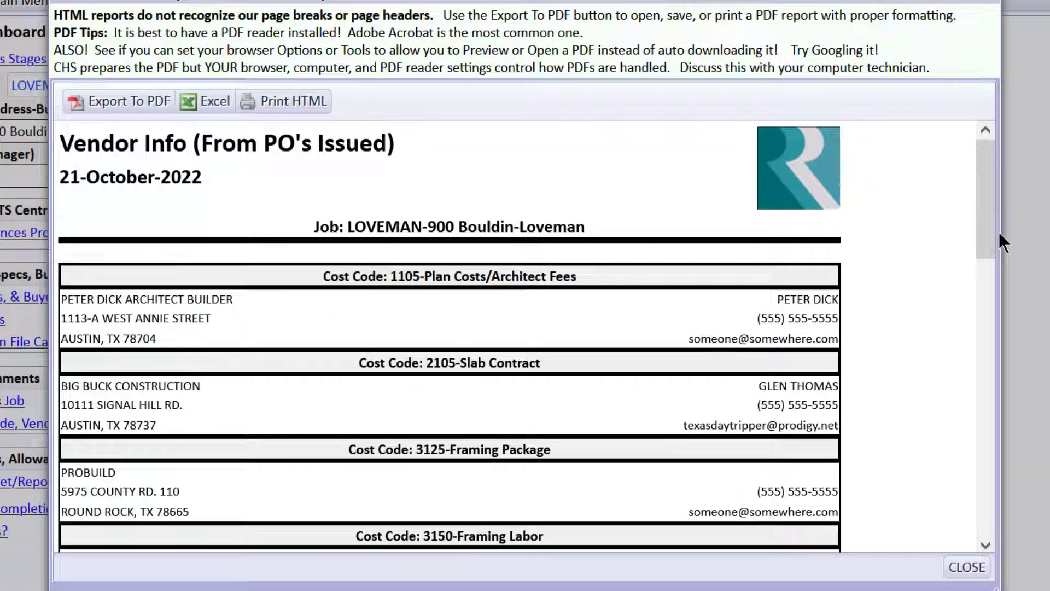
left_click_drag(986, 206, 960, 493)
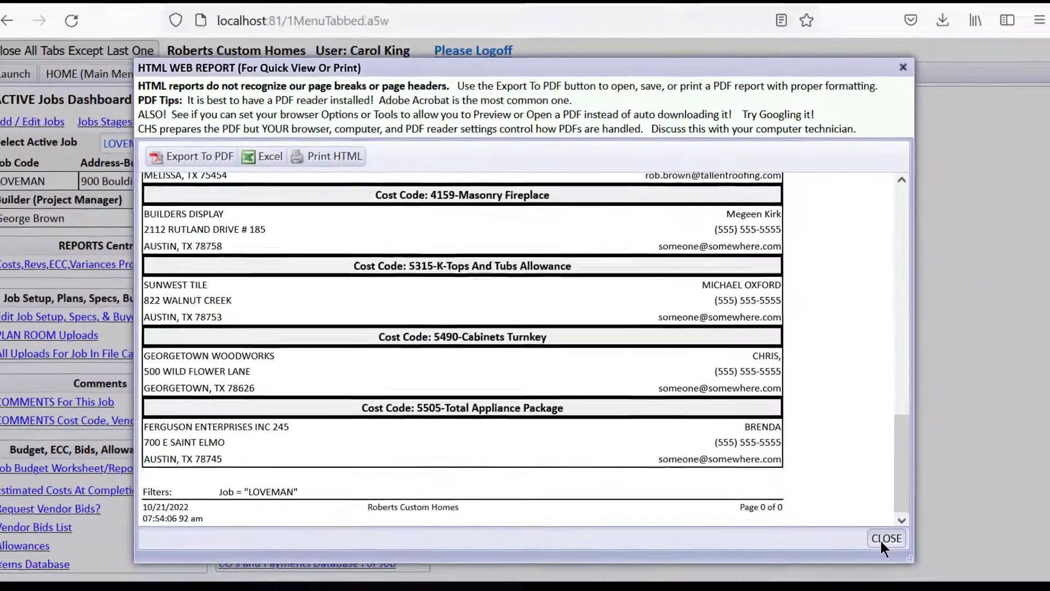
left_click(886, 540)
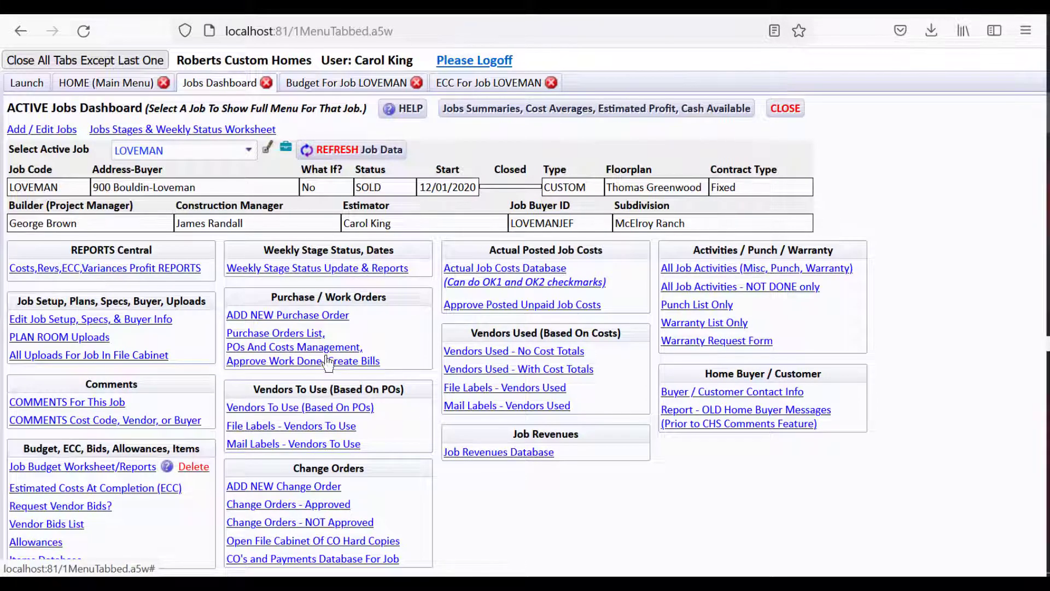
- On the LOVEMAN ECC worksheet, base the 2105 Slab Contract ECC on its POs
left_click(447, 90)
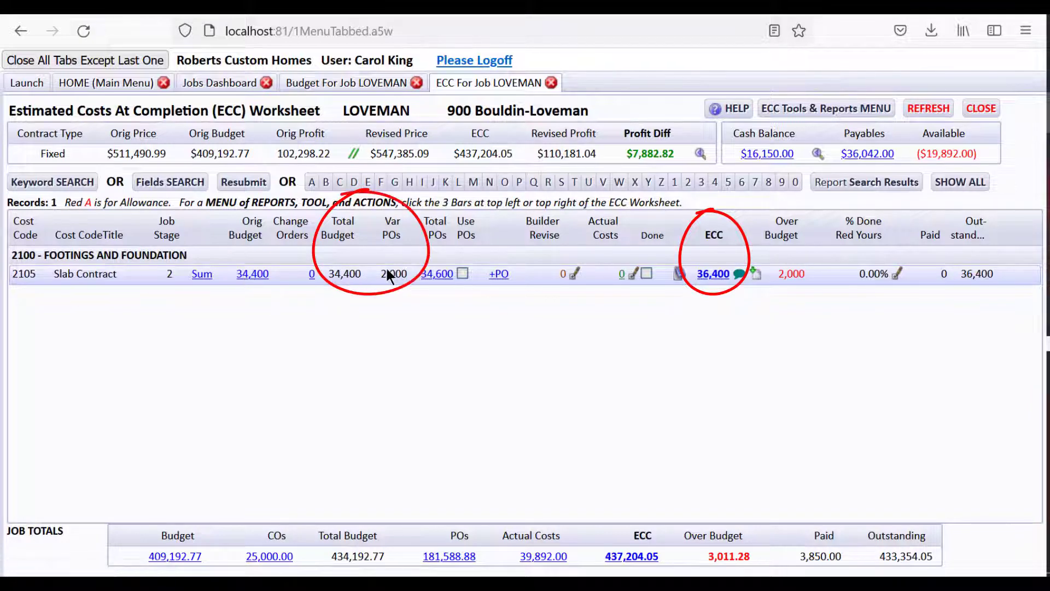
left_click(463, 274)
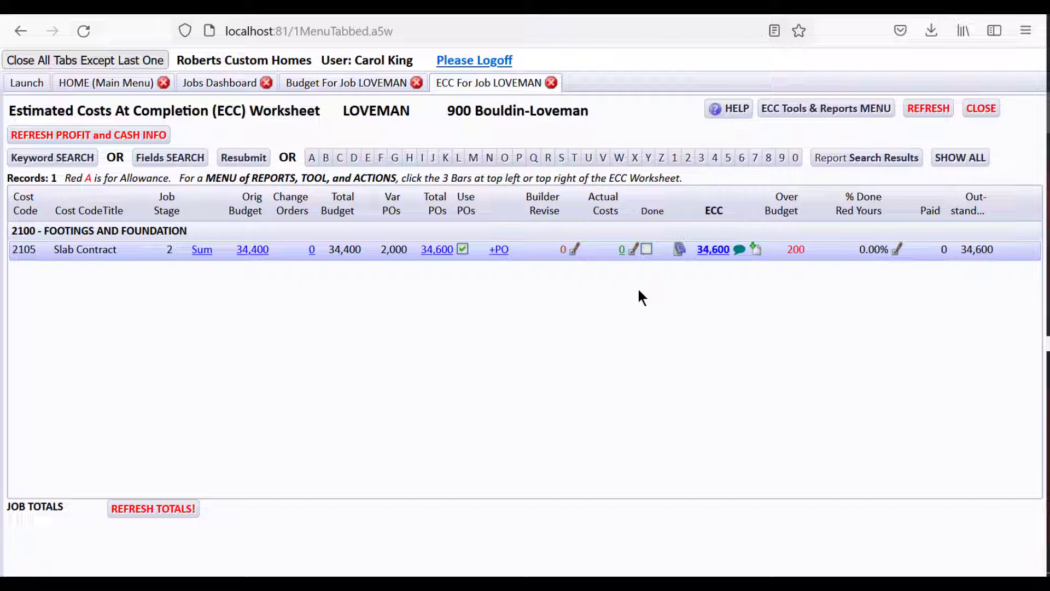
- Refresh the ECC worksheet totals to ECC 435,404.05 and profit difference 9,682.82
left_click(153, 508)
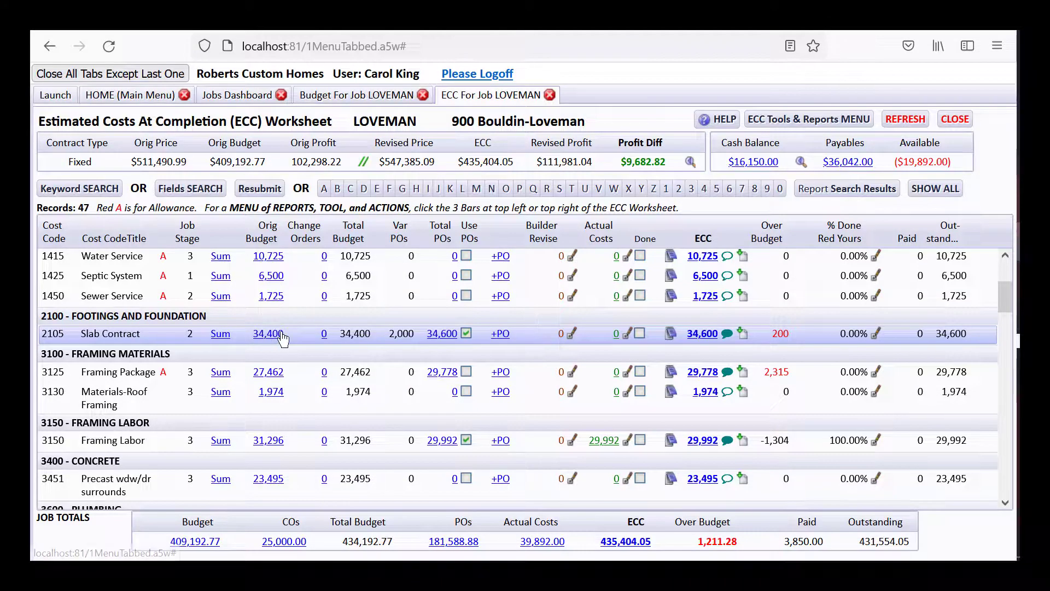
- Start a from-scratch payables bill for vendor BIGBUCK and list its open POs for billing
left_click(100, 95)
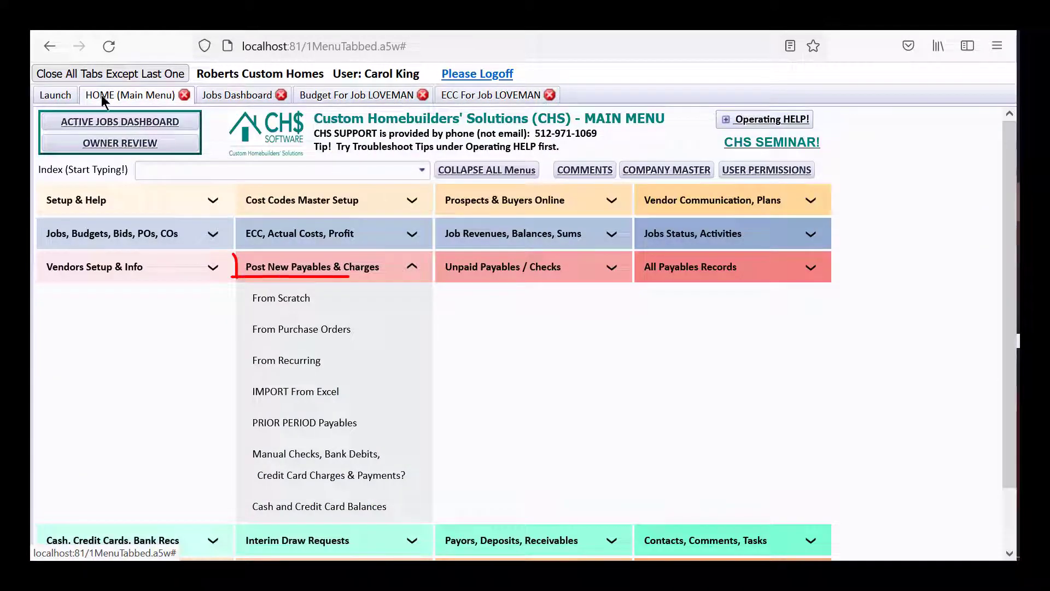
left_click(272, 302)
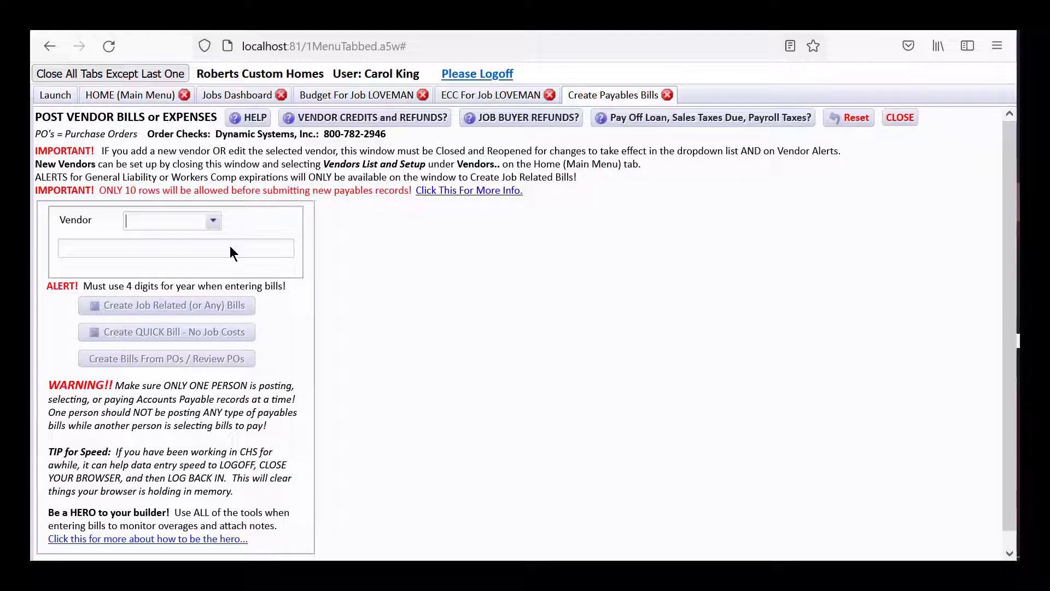
type("big")
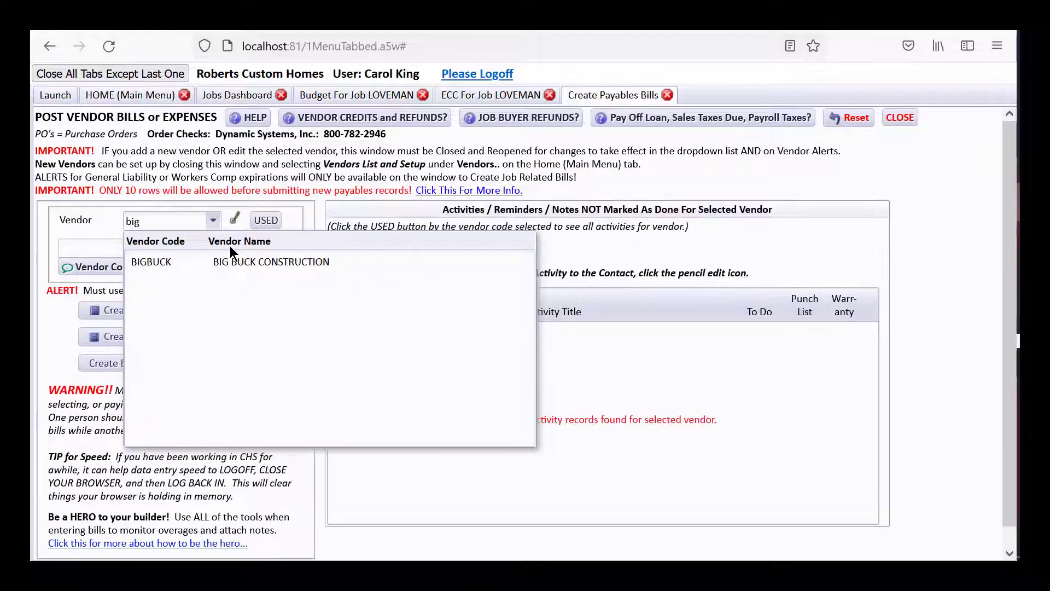
left_click(261, 261)
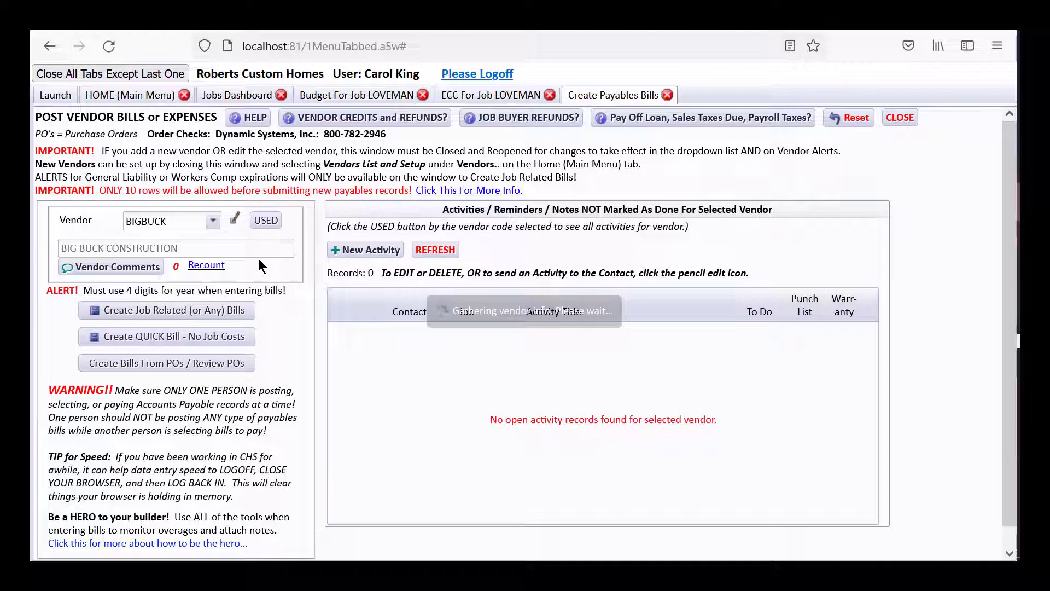
left_click(185, 379)
- Create a bill from the $2,000 LOVEMAN-2105-827 slab variance PO in POs and Costs Management
left_click(454, 331)
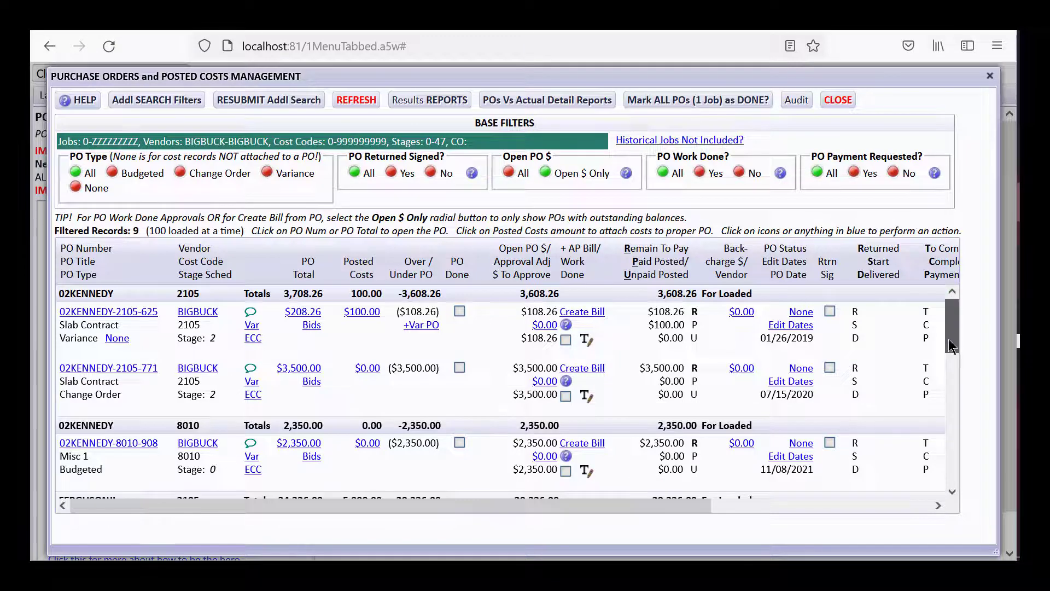
left_click_drag(950, 334, 941, 365)
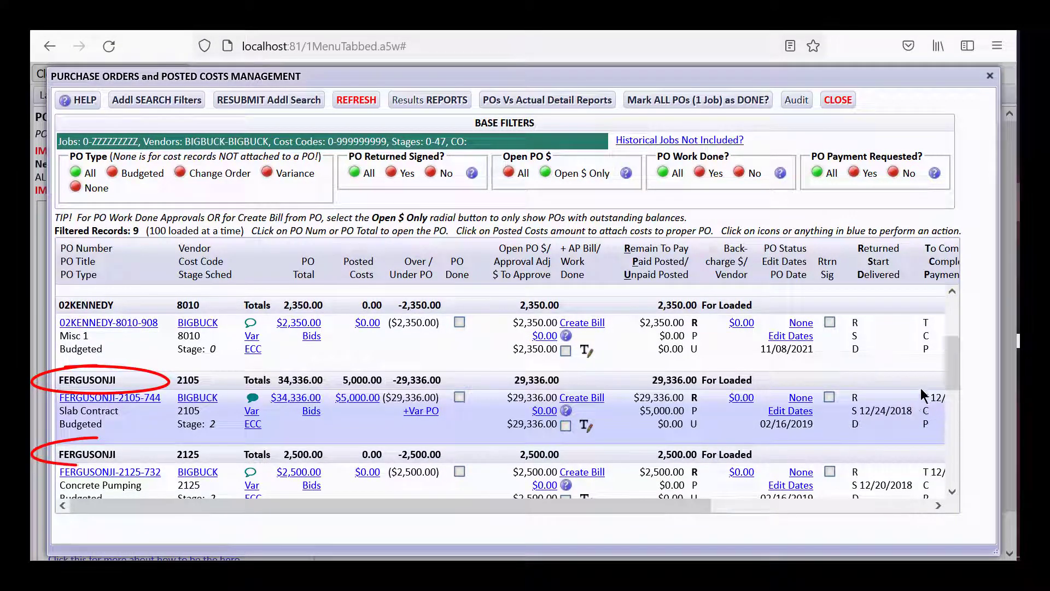
left_click_drag(950, 359, 949, 456)
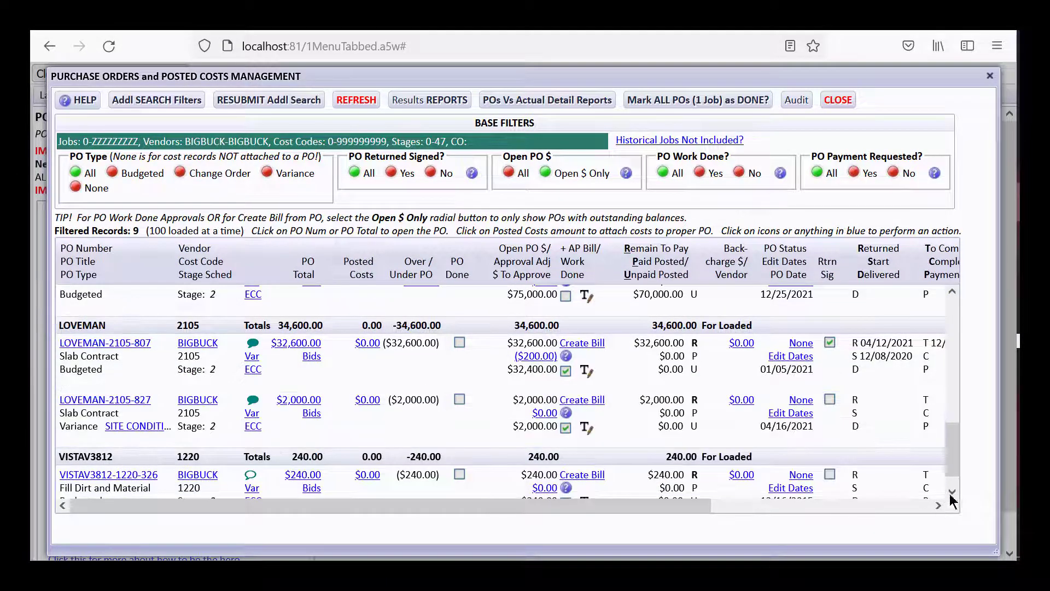
scroll(950, 480, "down", 2)
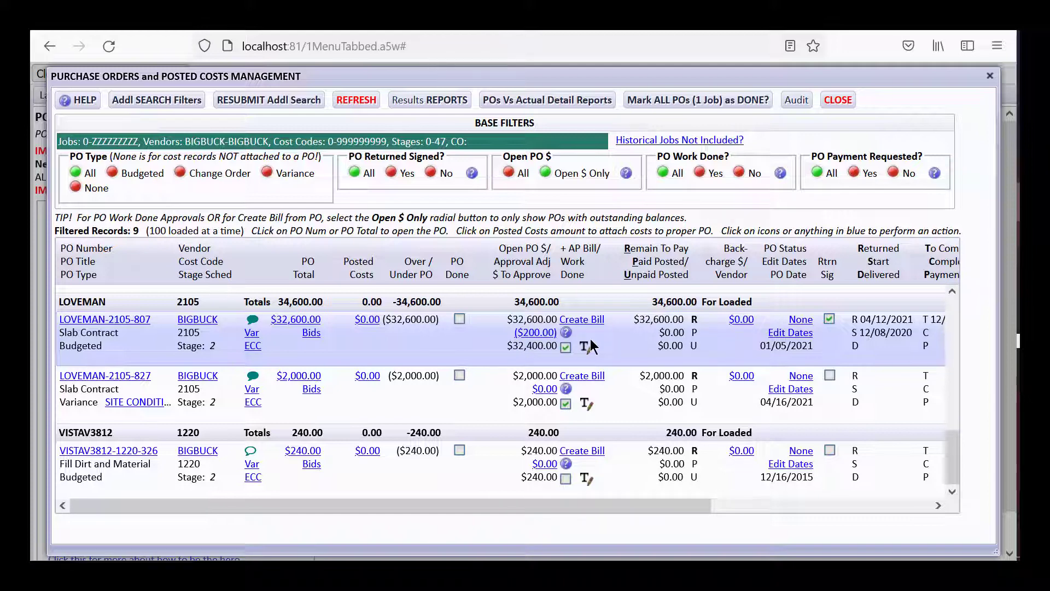
left_click(589, 381)
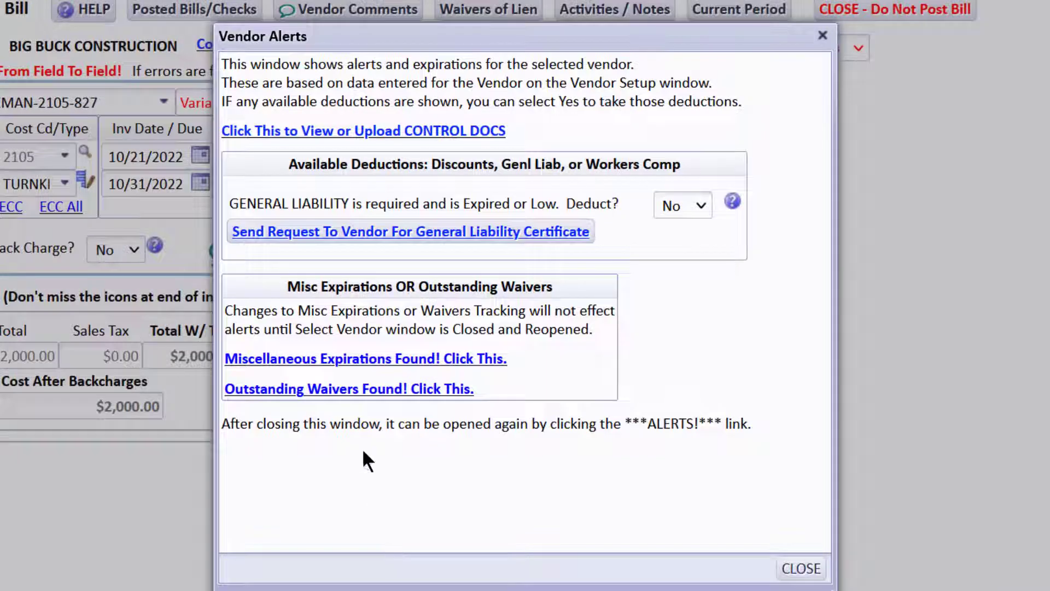